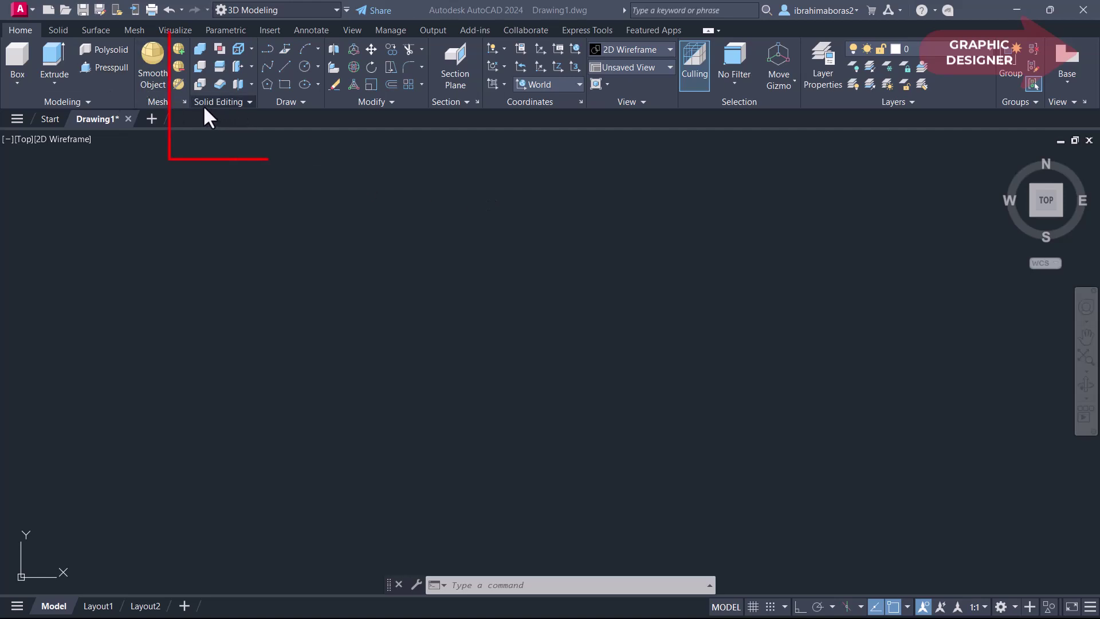
Turn on the grid and switch to the SW Isometric view, origin panned lower-left.
left_click(249, 84)
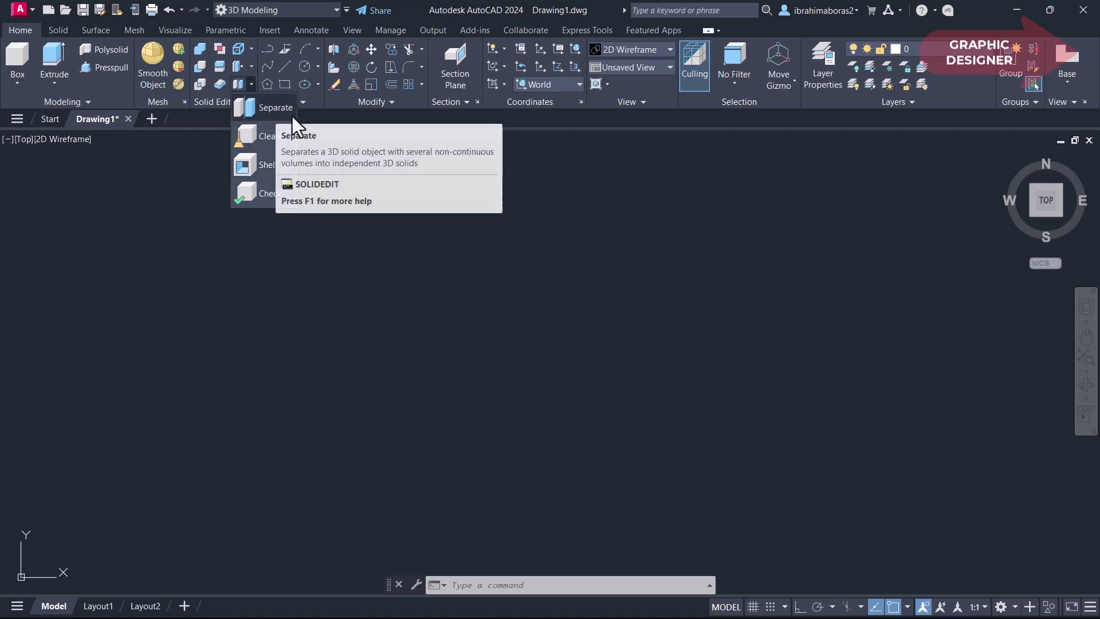
left_click(518, 188)
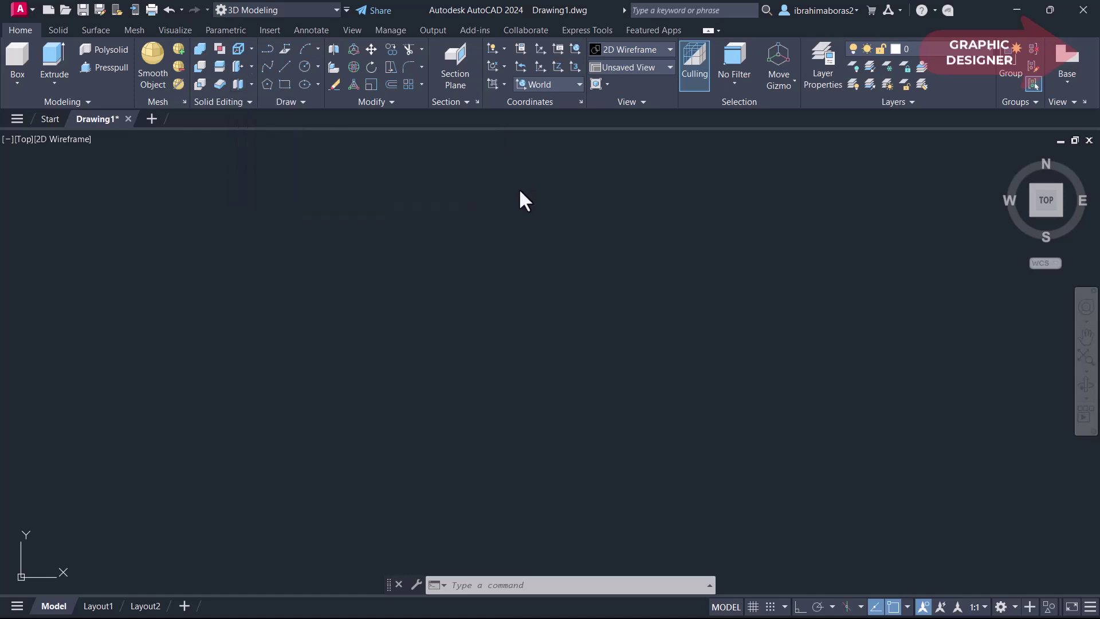
left_click(754, 607)
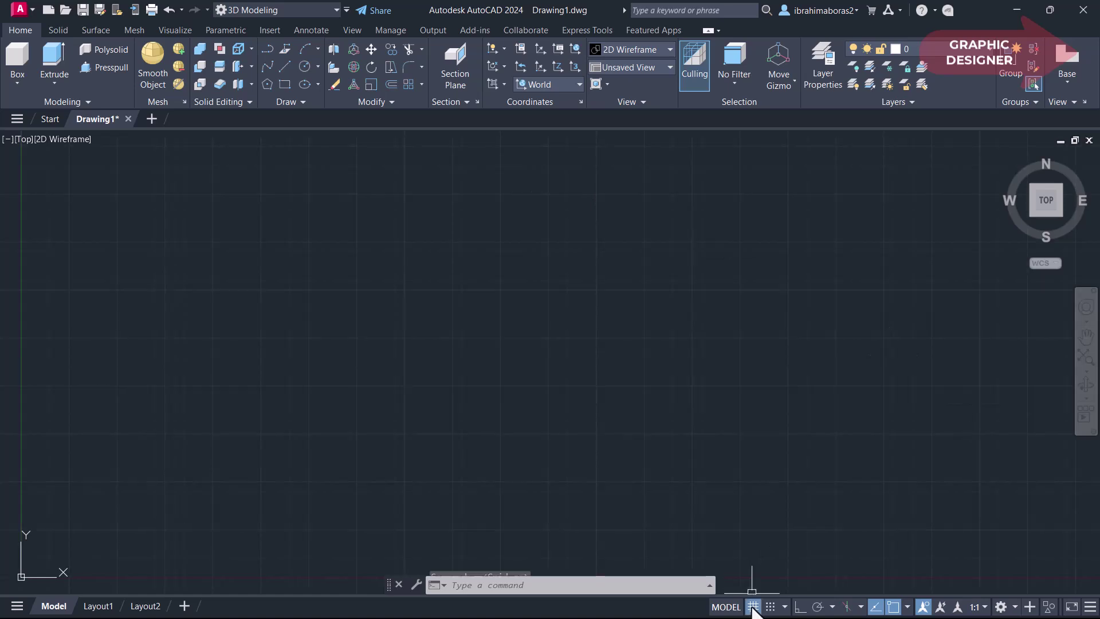
left_click(1005, 157)
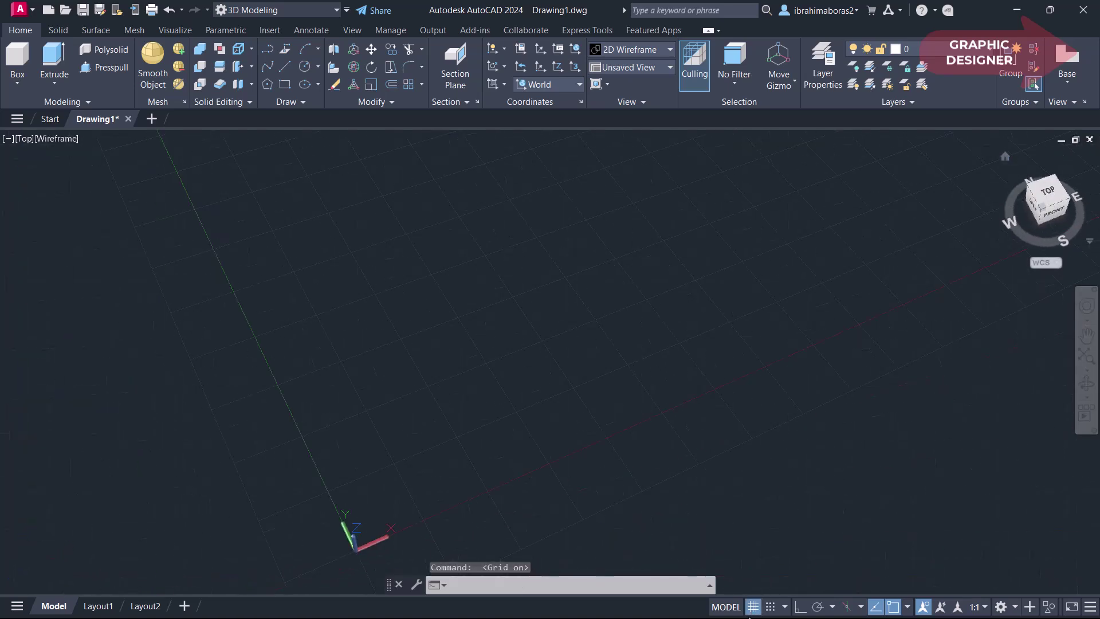
left_click(753, 607)
middle_click_drag(652, 365, 218, 479)
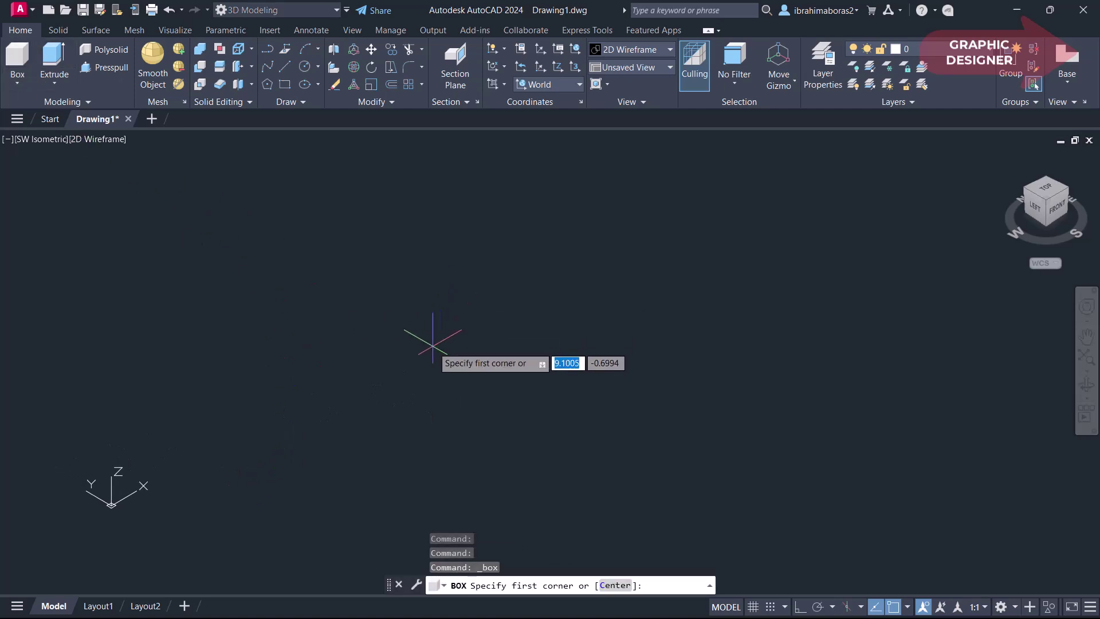
Draw a cube-shaped box solid by picking its base corners and height.
left_click(432, 346)
left_click(440, 429)
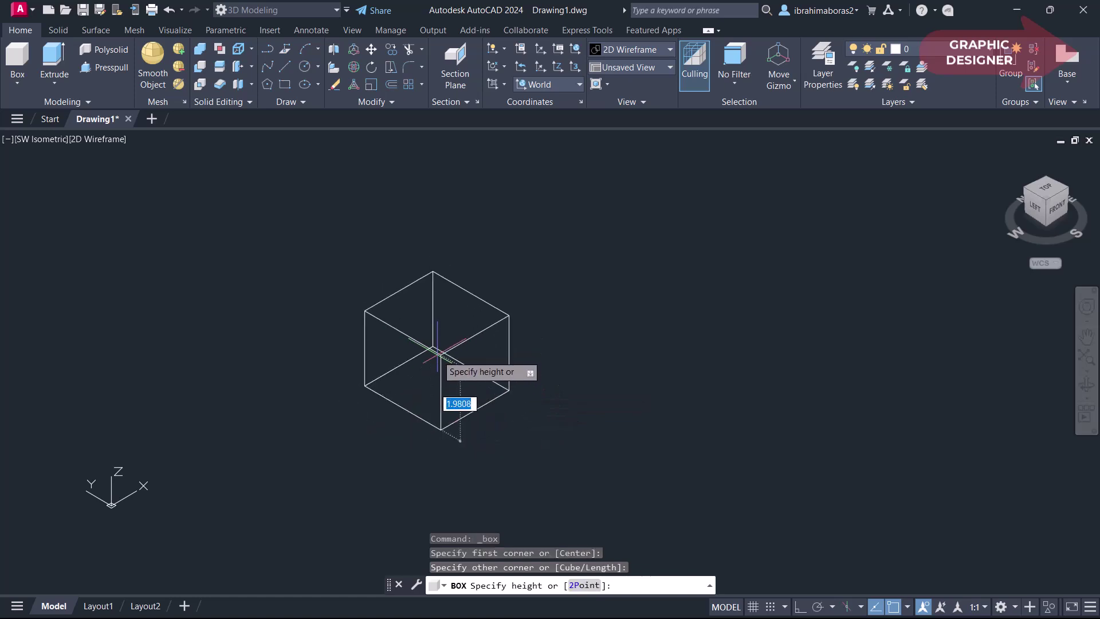
left_click(437, 343)
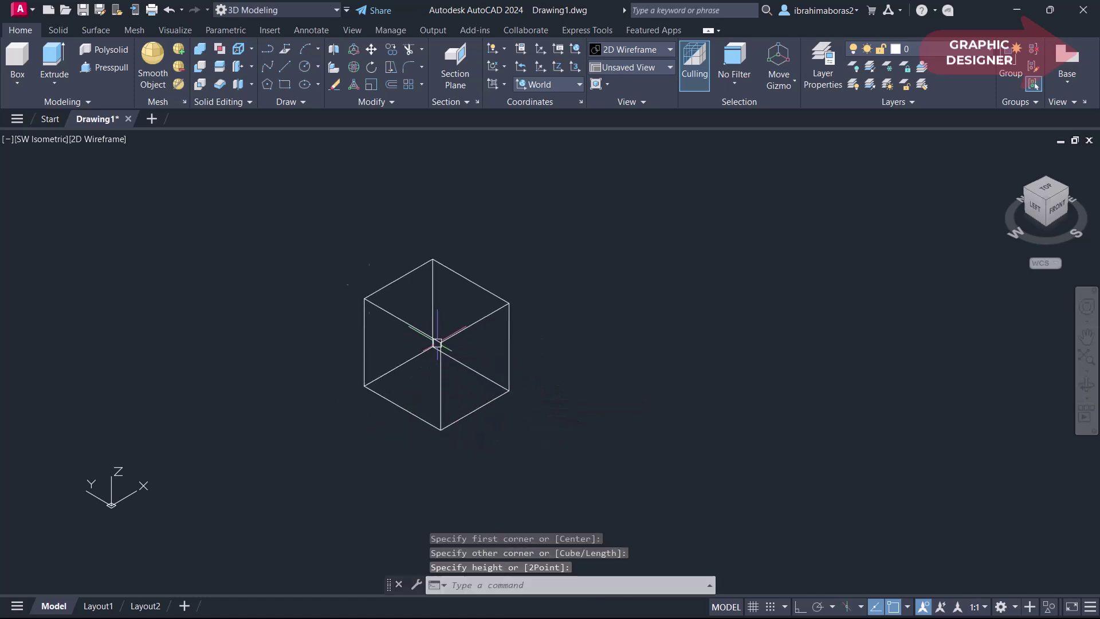
Draw a cylinder to the left of the box by picking centre, radius and height.
left_click(16, 81)
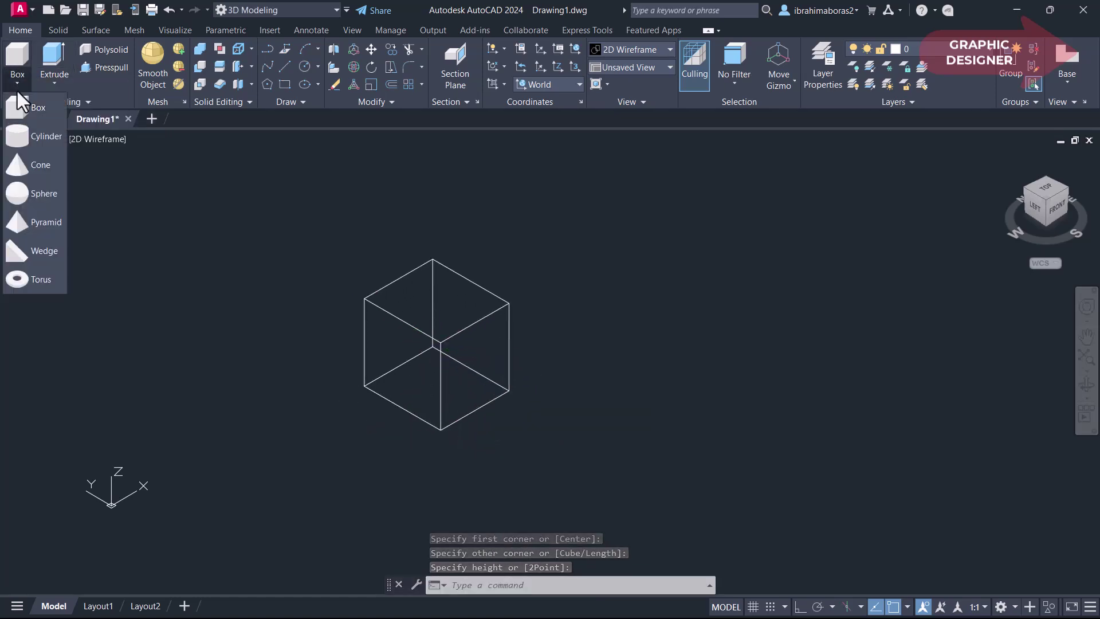
left_click(18, 140)
left_click(201, 361)
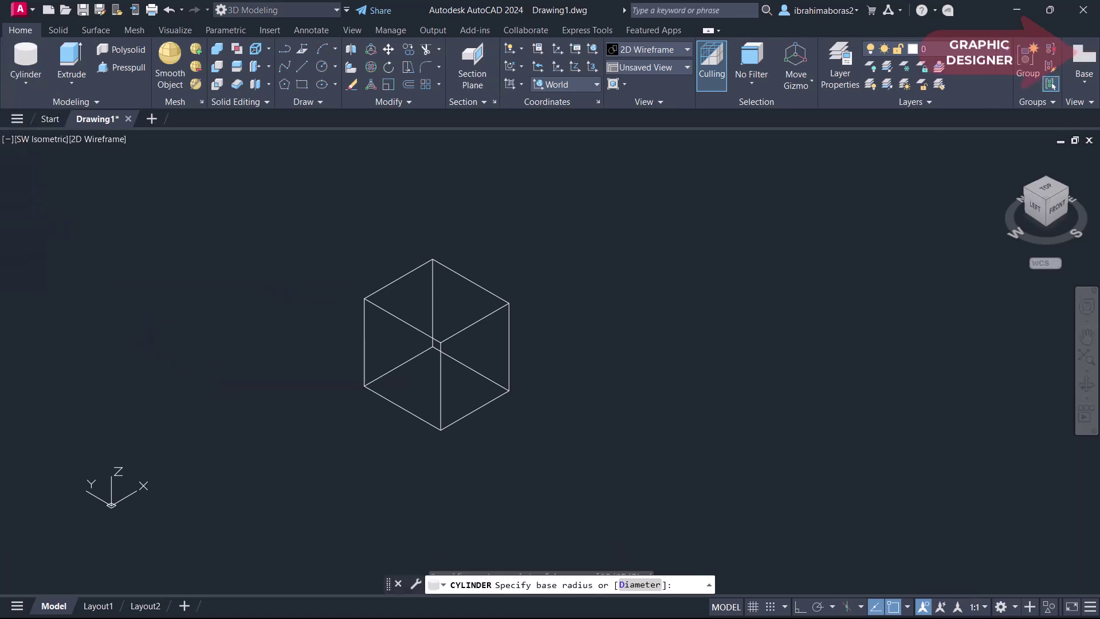
left_click(176, 346)
left_click(225, 259)
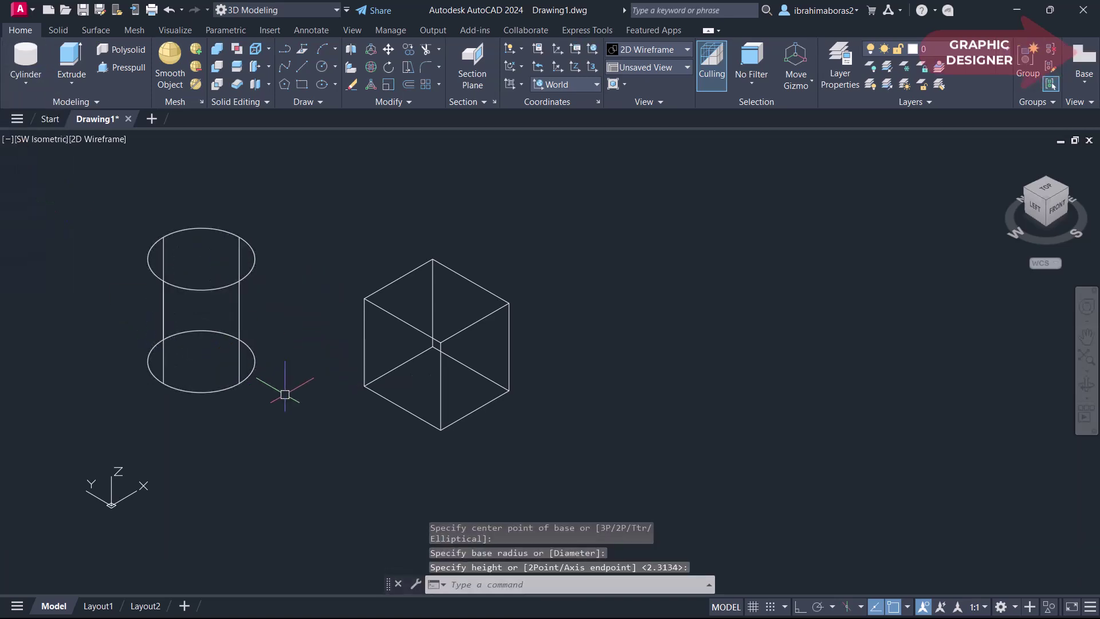
Set the viewport visual style to Shaded.
left_click(96, 140)
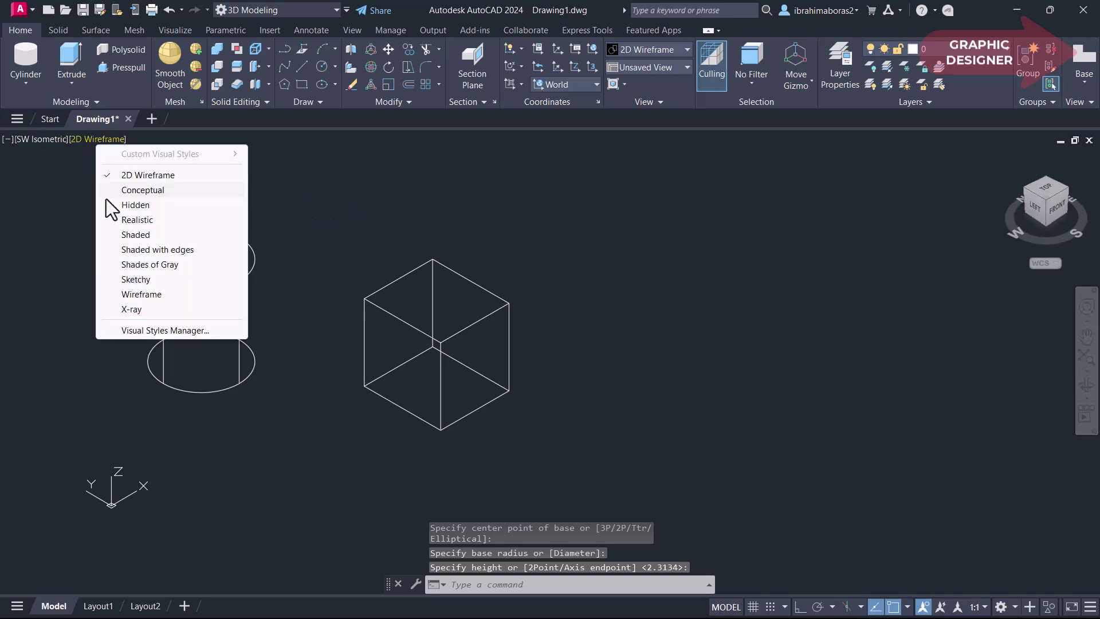
left_click(143, 232)
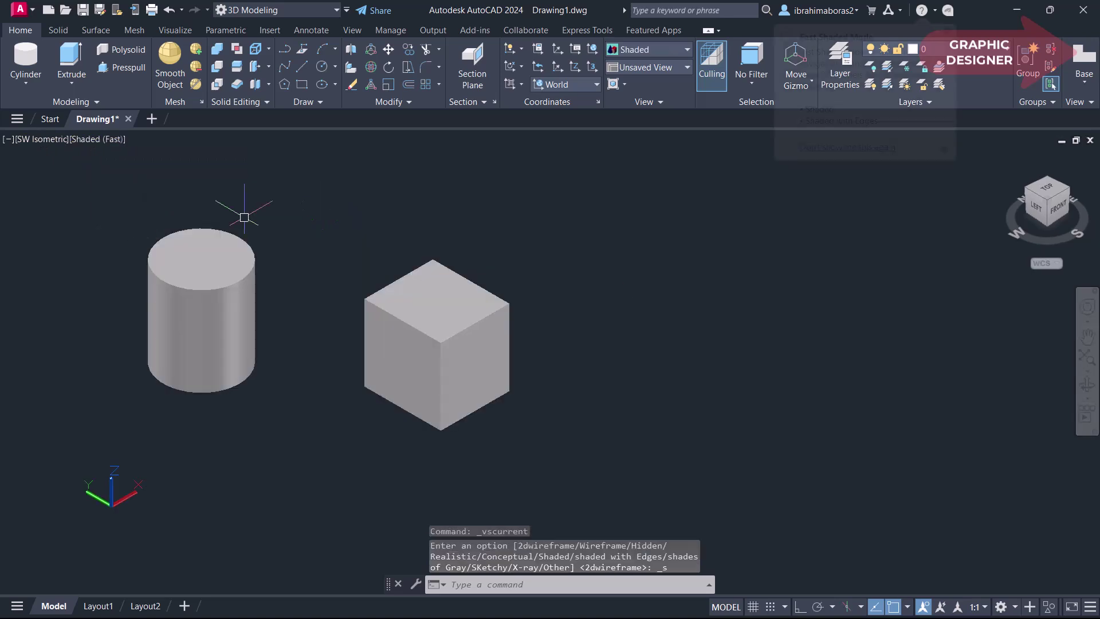
middle_click_drag(265, 285, 375, 305)
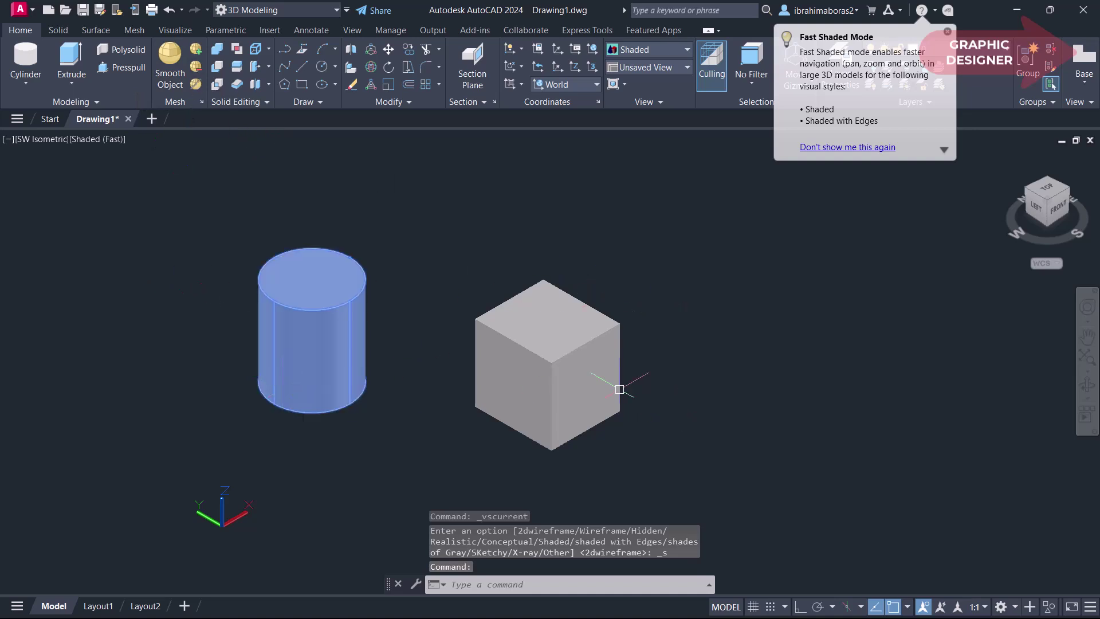
left_click(518, 381)
key("Escape")
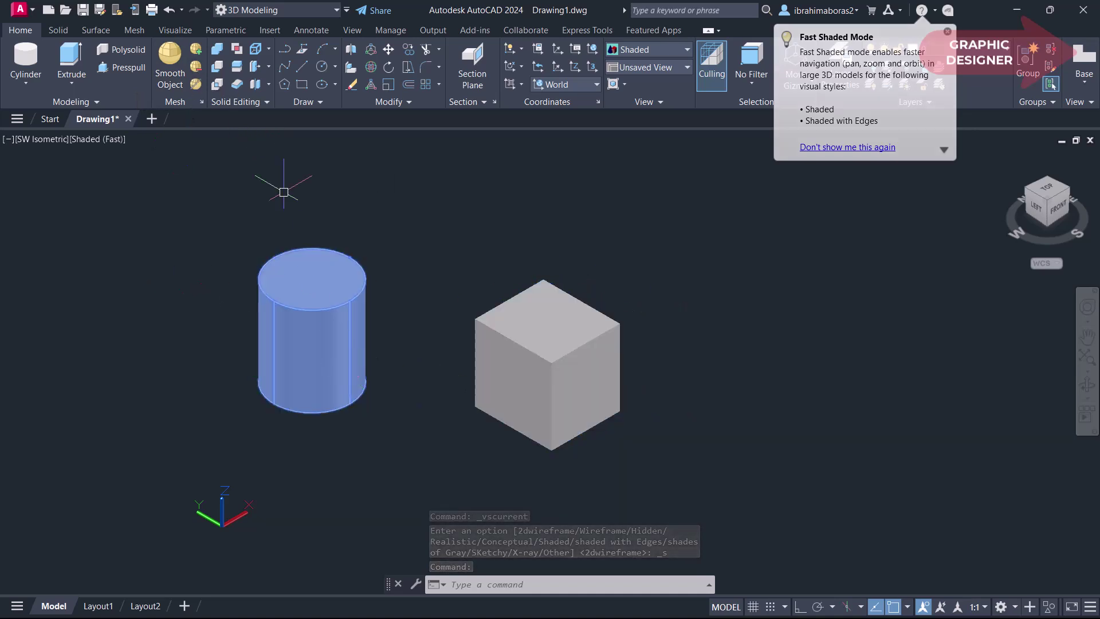
Union the cylinder and cube into one solid using a crossing window.
left_click(218, 50)
left_click(580, 232)
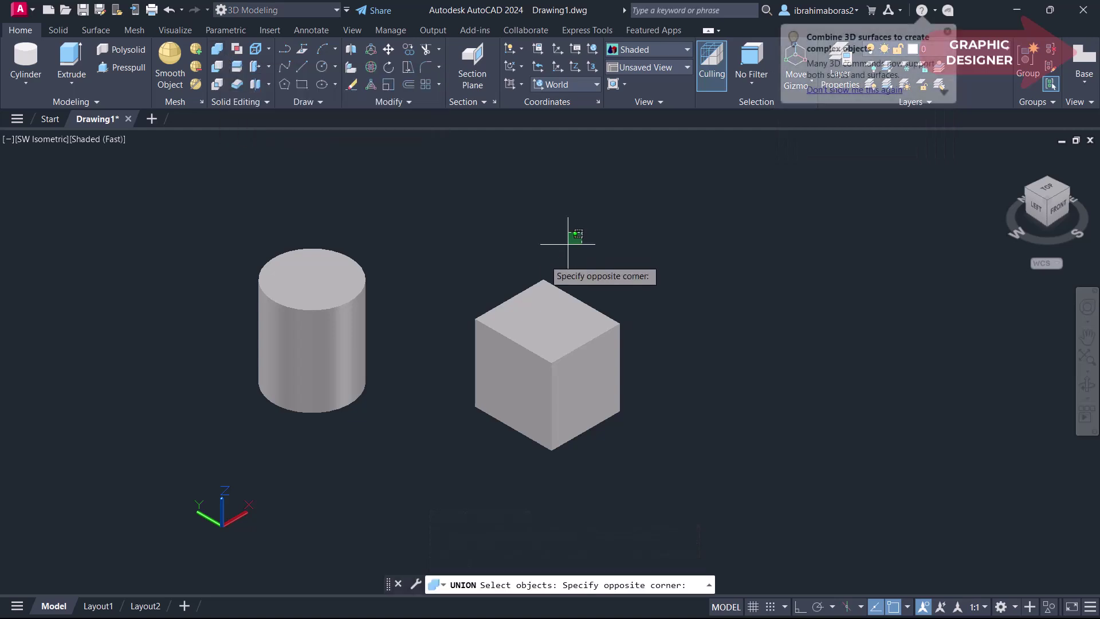
left_click(241, 405)
key("Return")
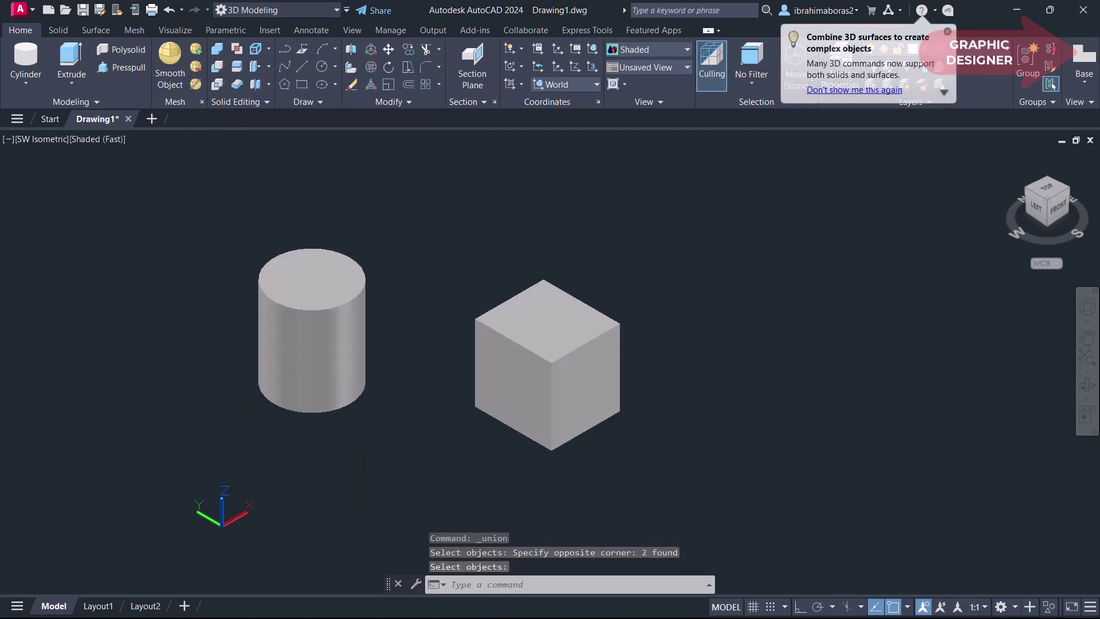
key("Return")
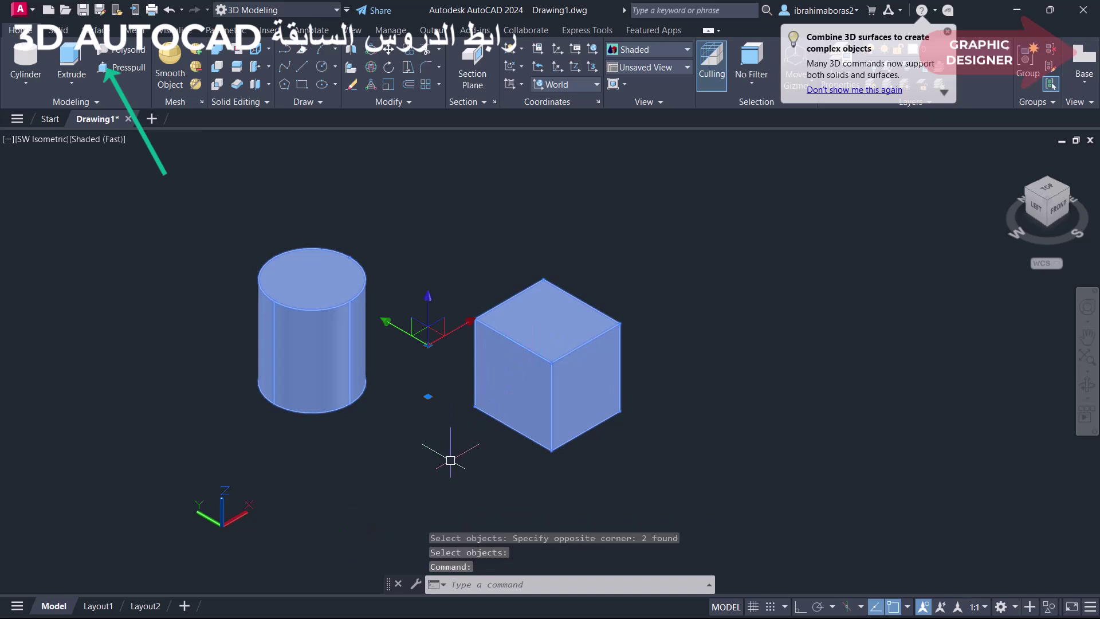
key("Escape")
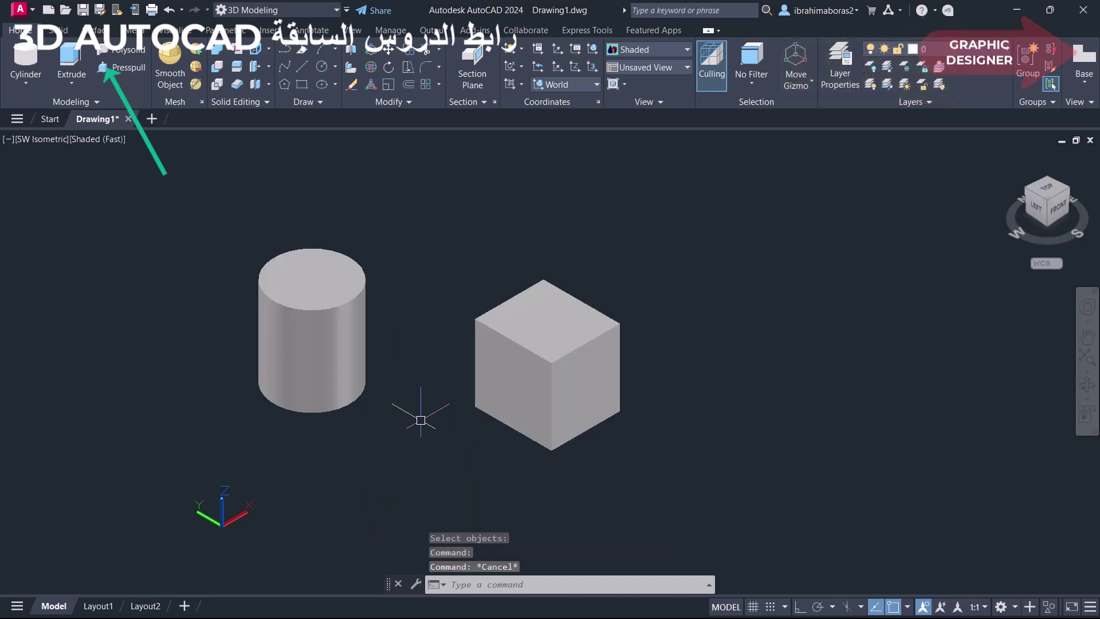
left_click(255, 84)
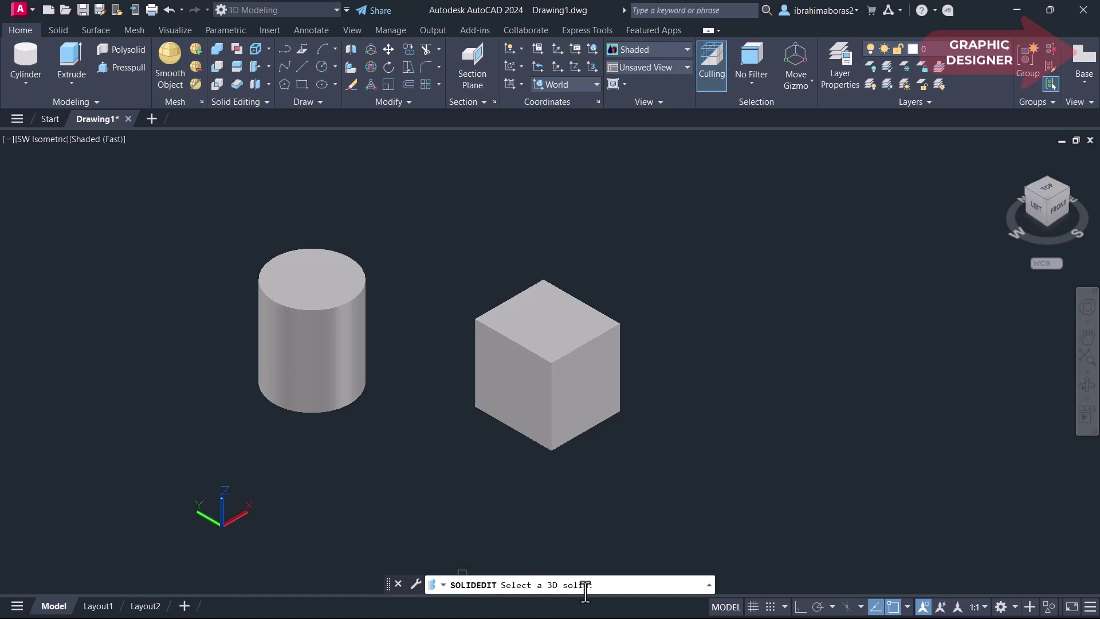
left_click(561, 301)
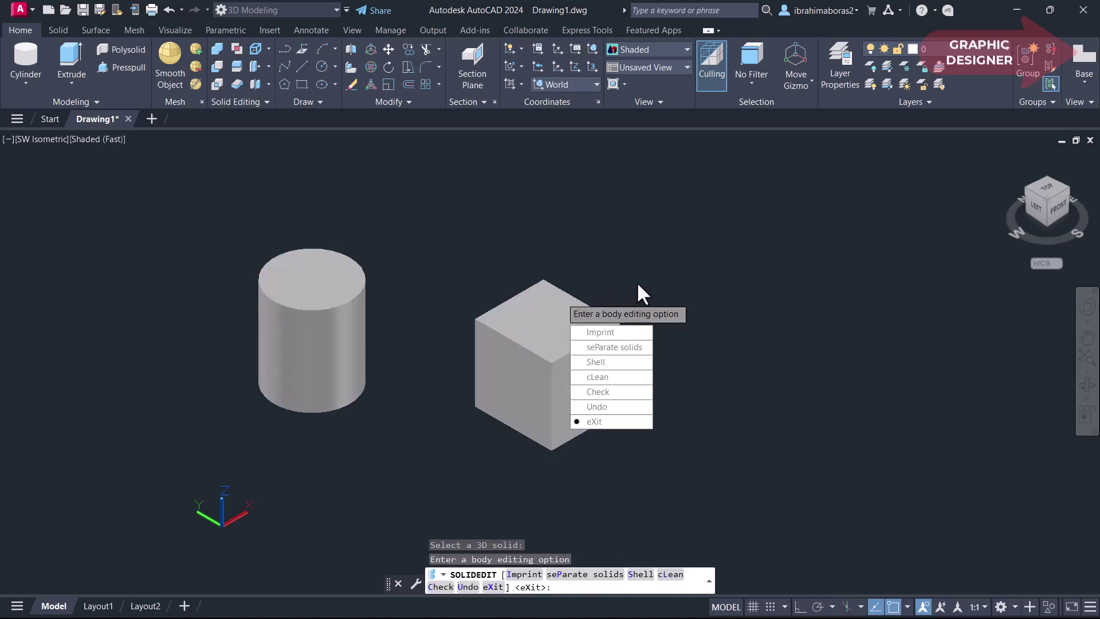
left_click(611, 423)
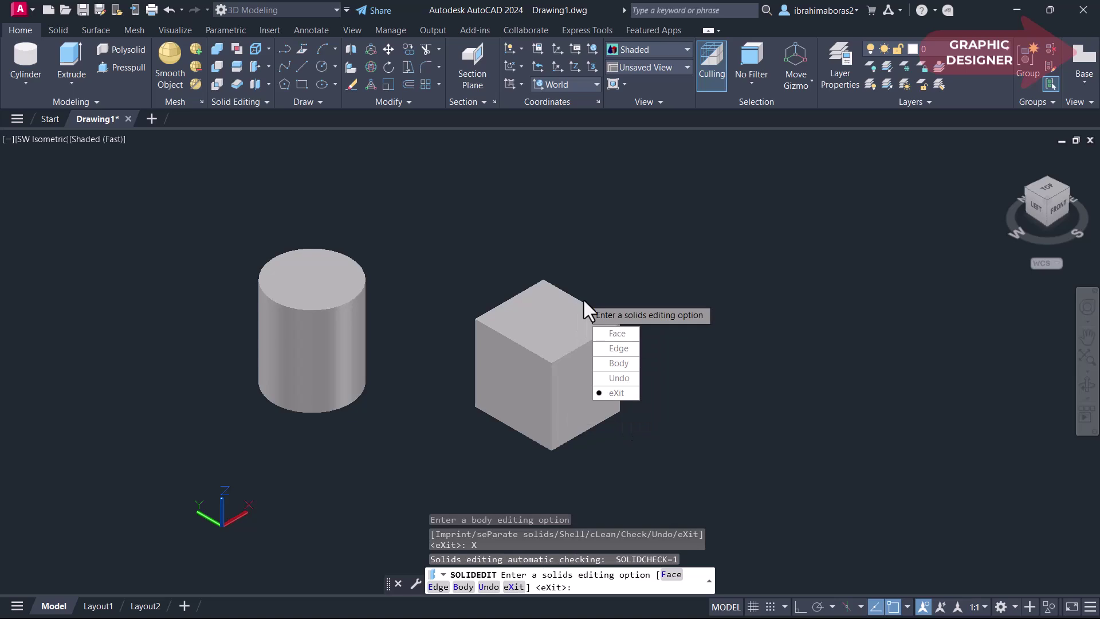
left_click(609, 394)
left_click(532, 326)
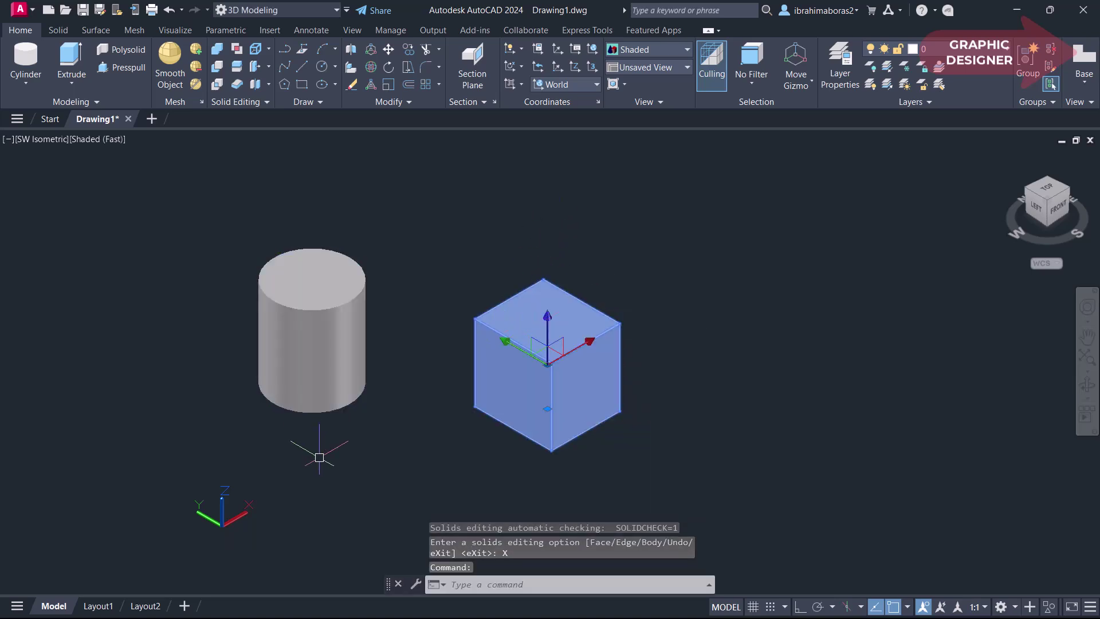
key("Escape")
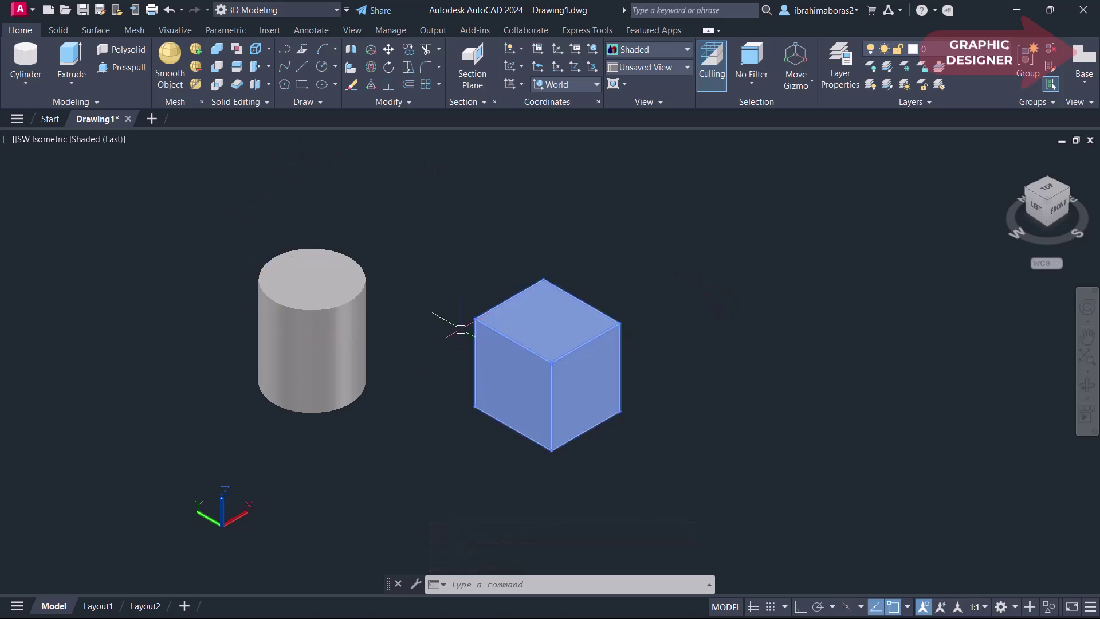
middle_click_drag(559, 363, 460, 360)
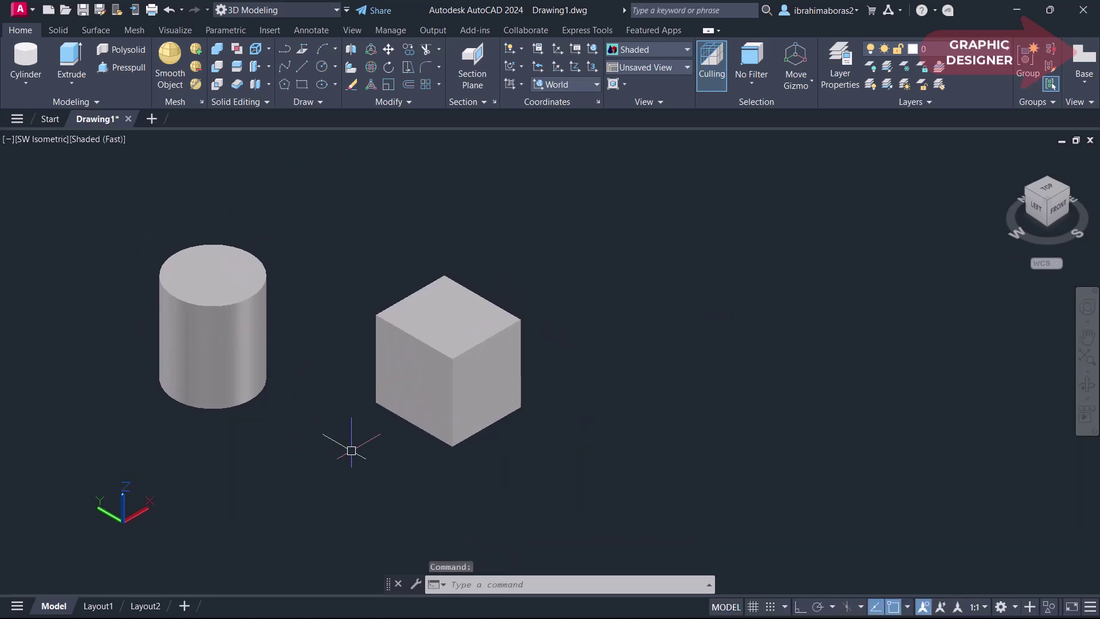
Move the box by its bottom corner to a point beneath the flat cylinder.
type("m")
key("Return")
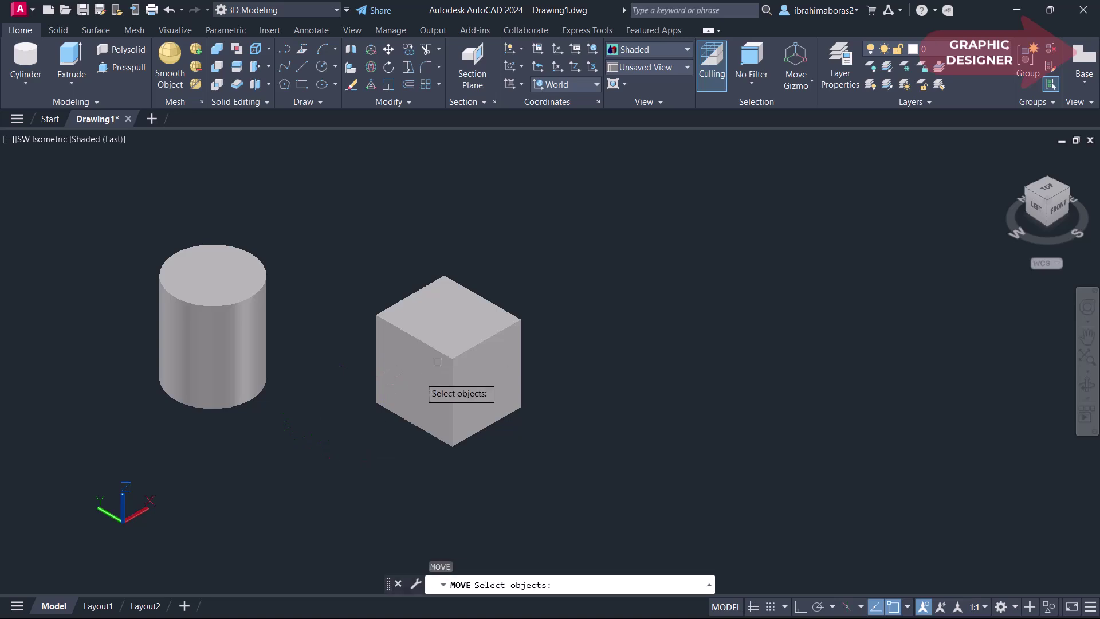
left_click(444, 383)
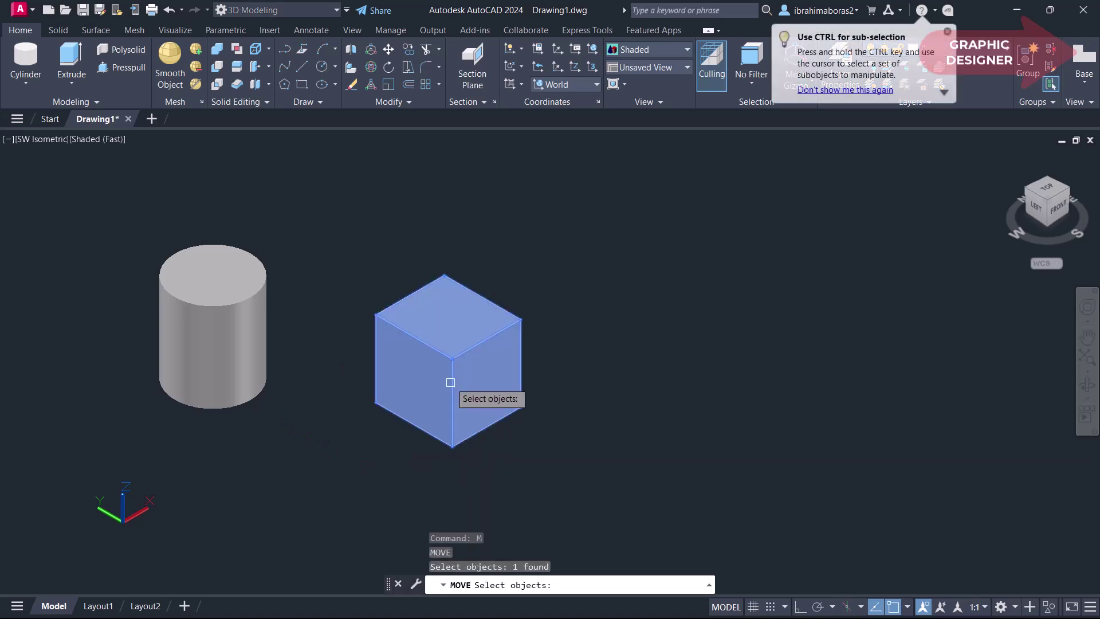
key("Return")
left_click(452, 445)
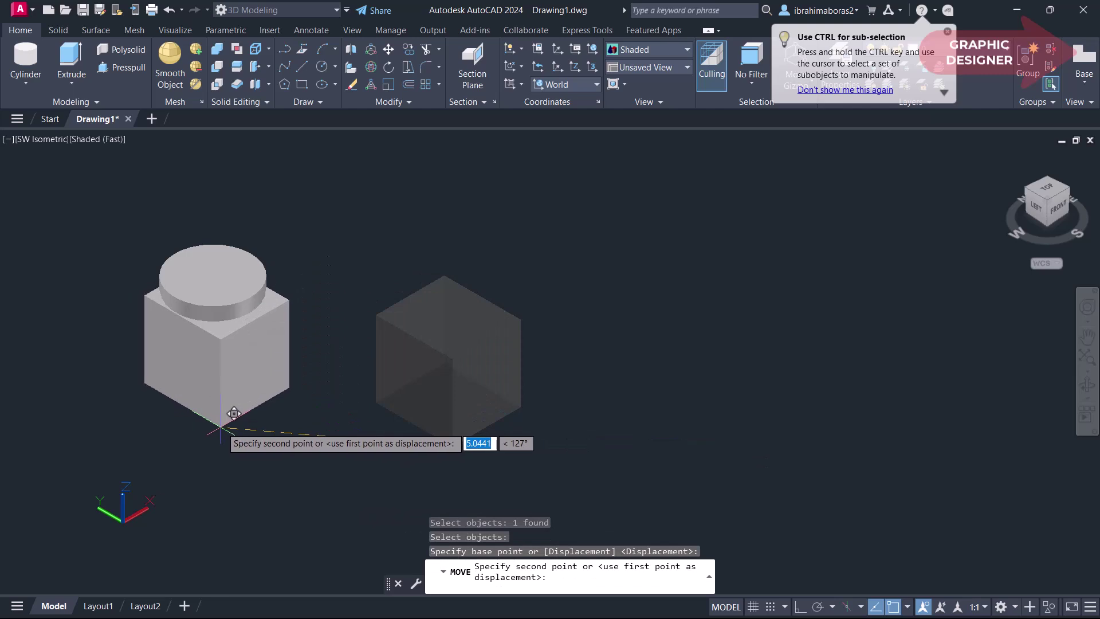
left_click(213, 426)
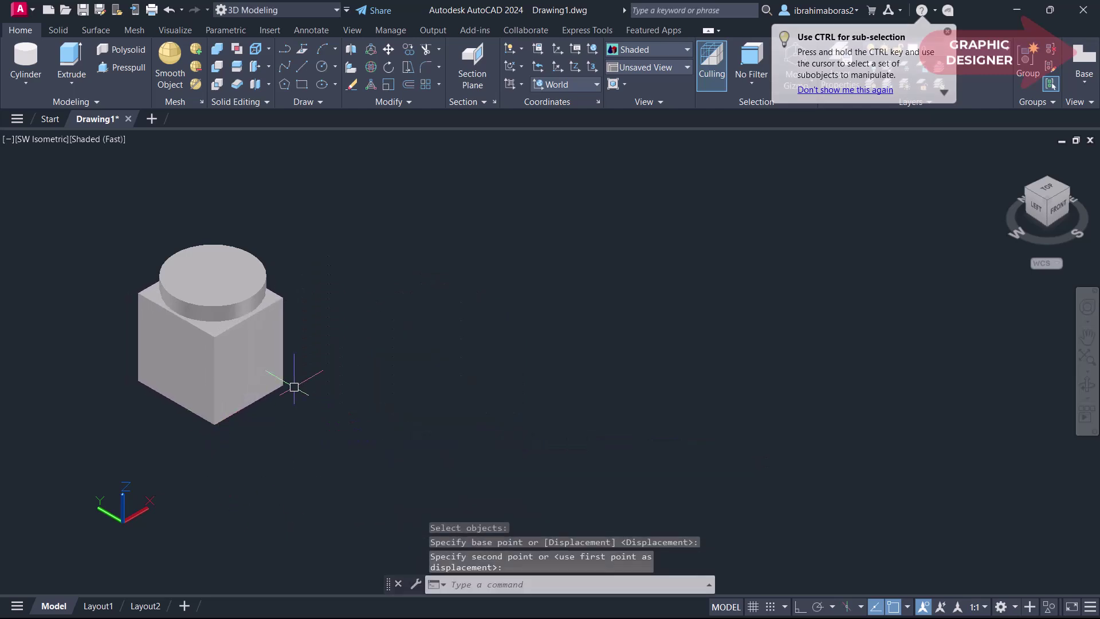
middle_click_drag(295, 385, 443, 394)
scroll(382, 331, "up", 2)
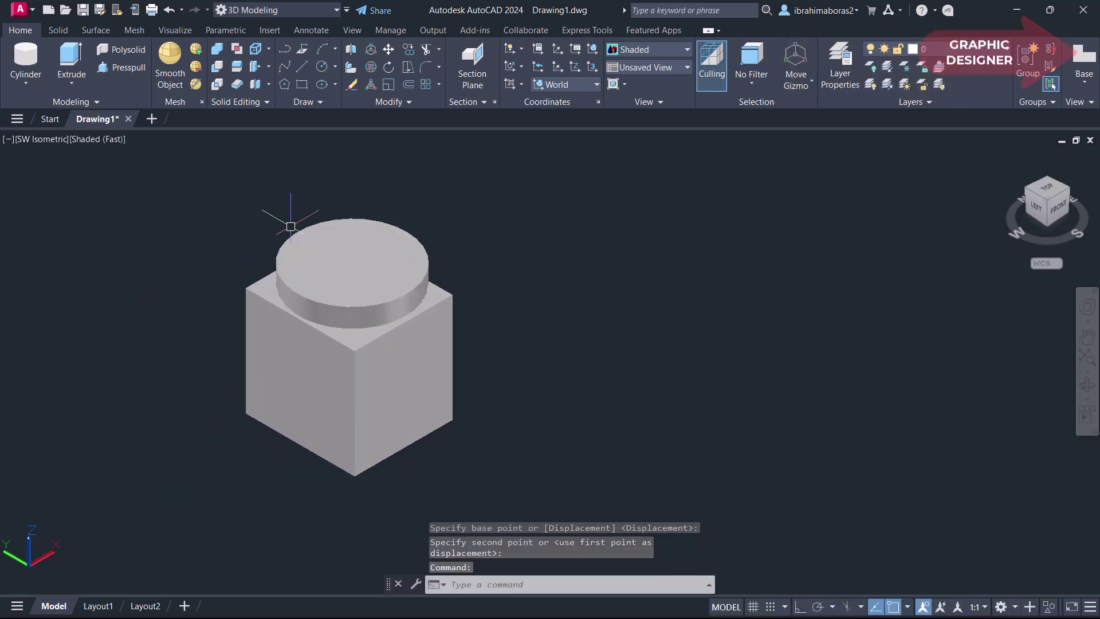
Union the box and the flat cylinder on top into a single solid.
left_click(216, 52)
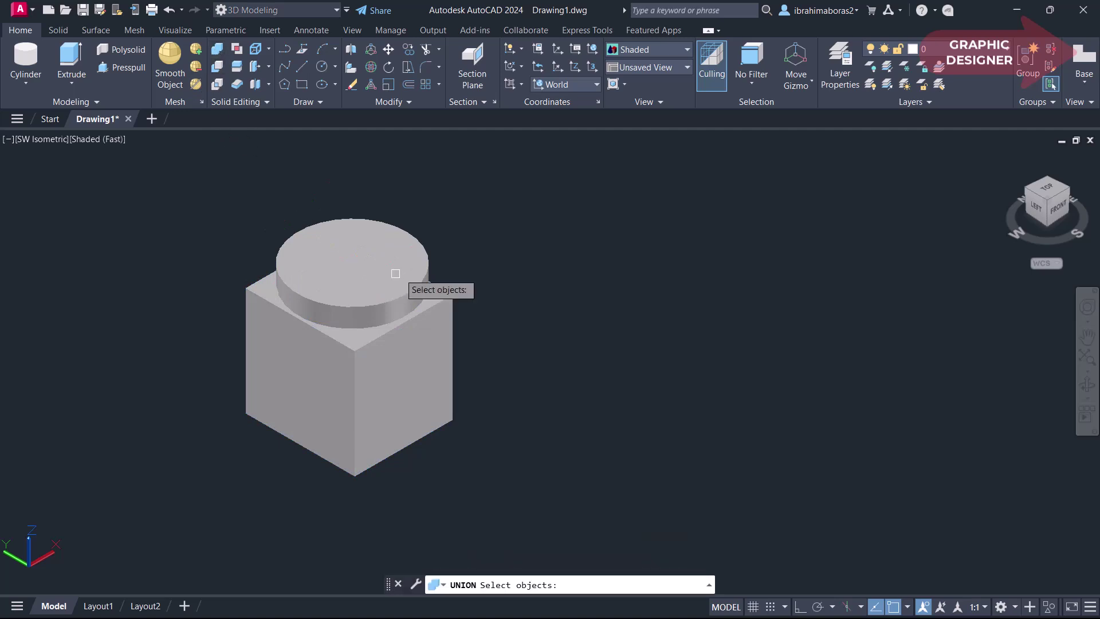
left_click(474, 204)
left_click(290, 425)
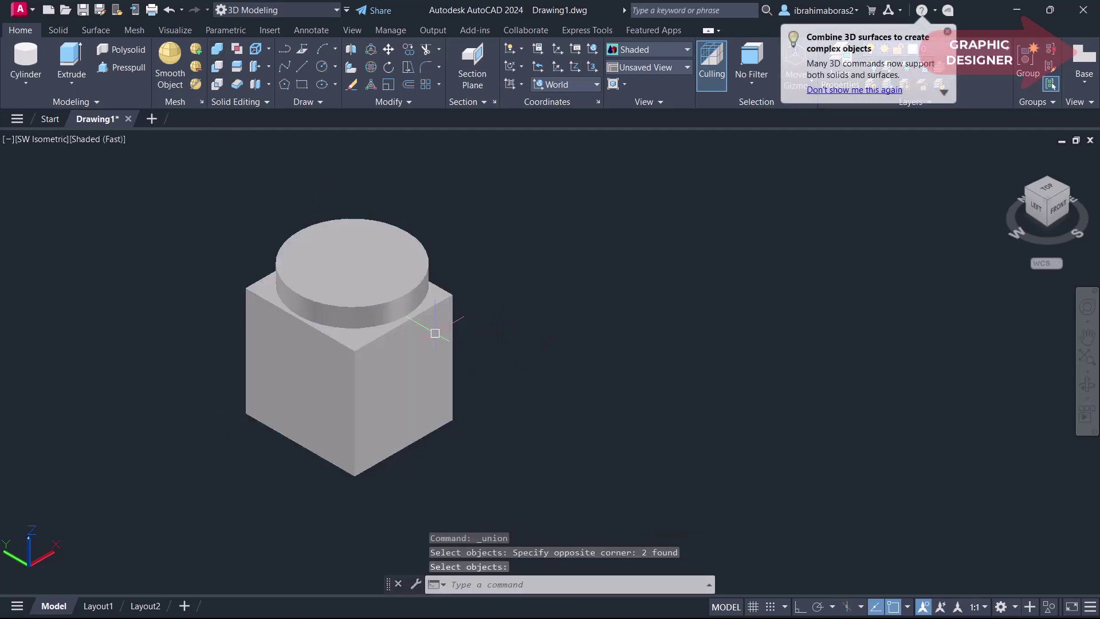
key("Return")
left_click(422, 349)
key("Escape")
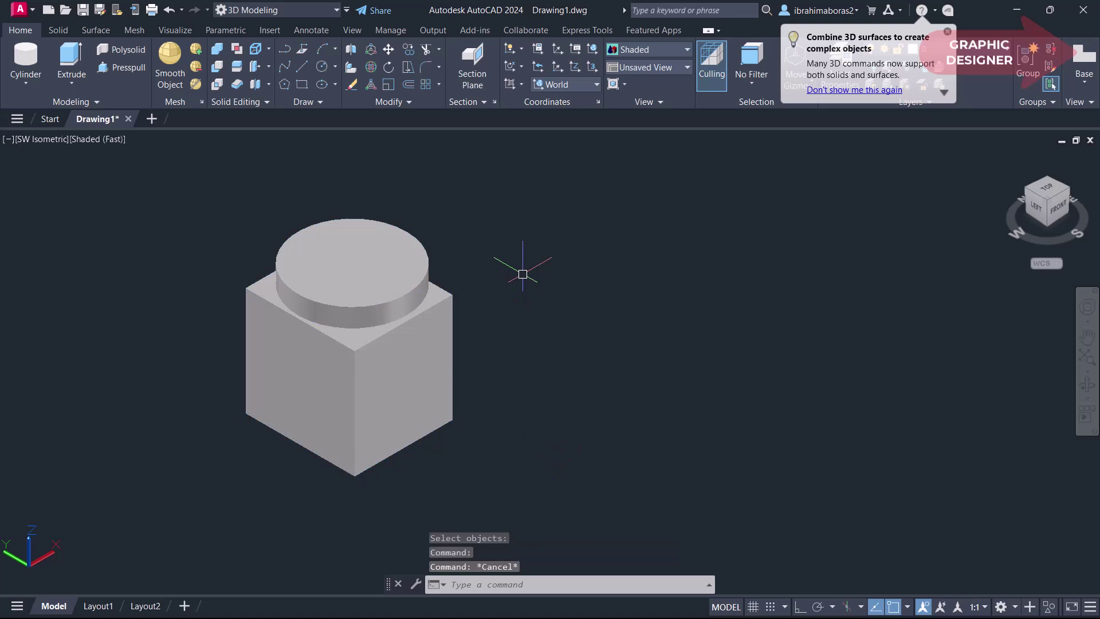
Try SOLIDEDIT Separate on the merged solid, then exit since it has one lump.
left_click(252, 84)
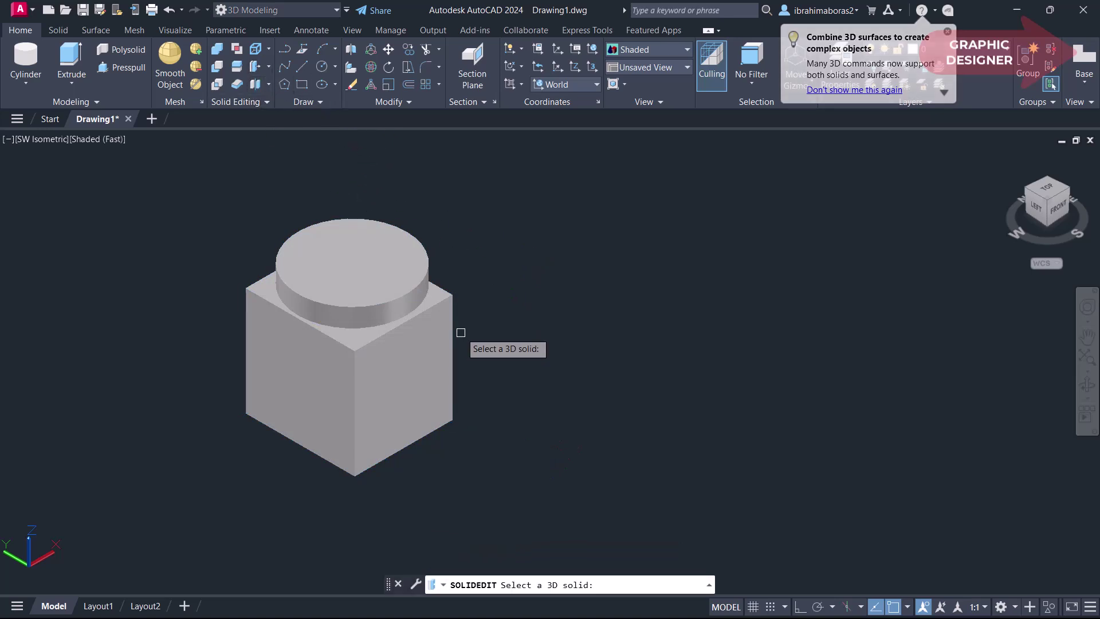
left_click(390, 301)
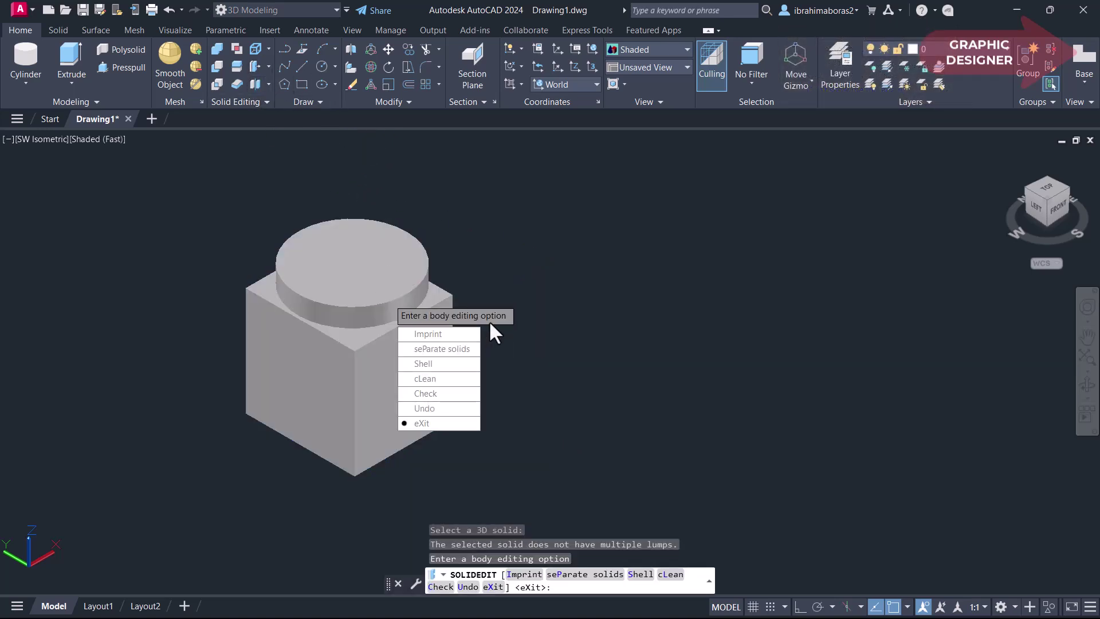
left_click(445, 422)
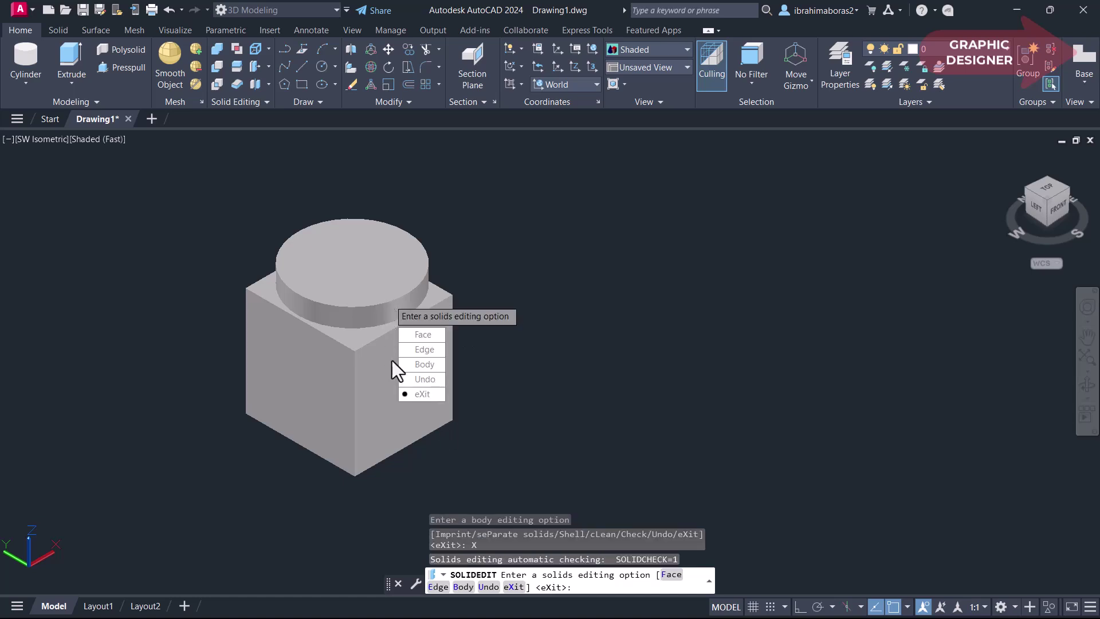
left_click(421, 394)
left_click(409, 276)
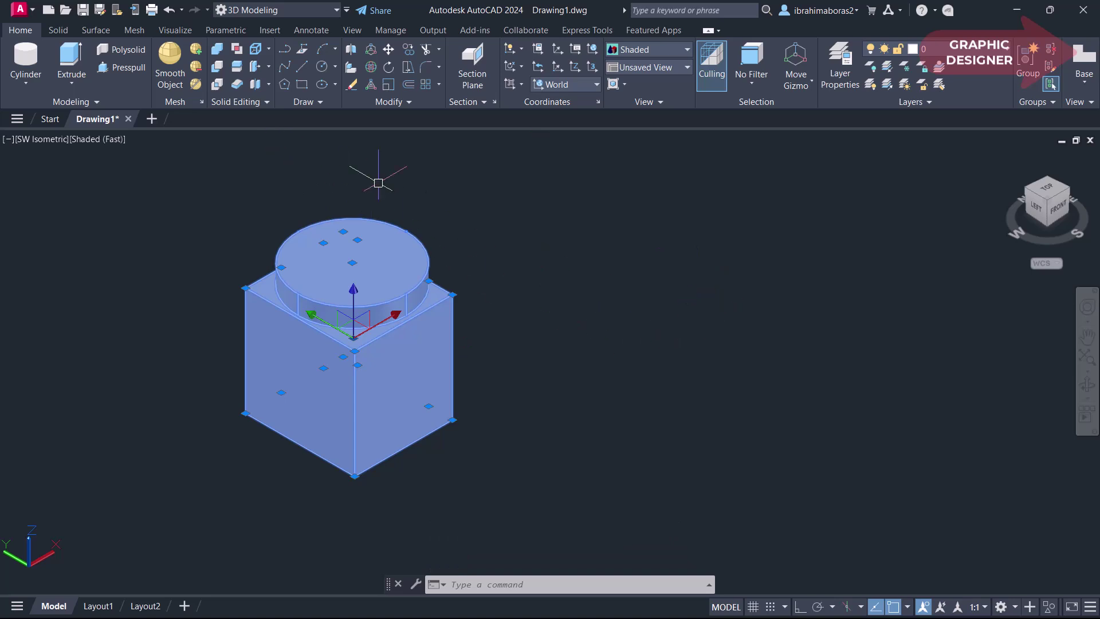
key("Escape")
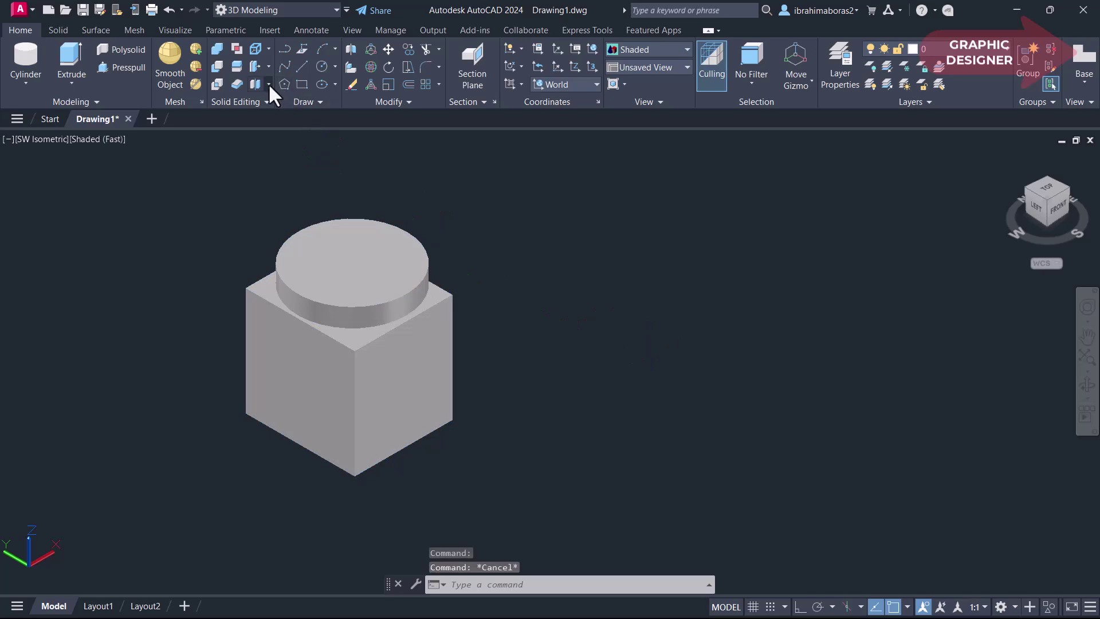
Draw a short flat cylinder to the right of the merged box-and-cylinder solid.
left_click(269, 84)
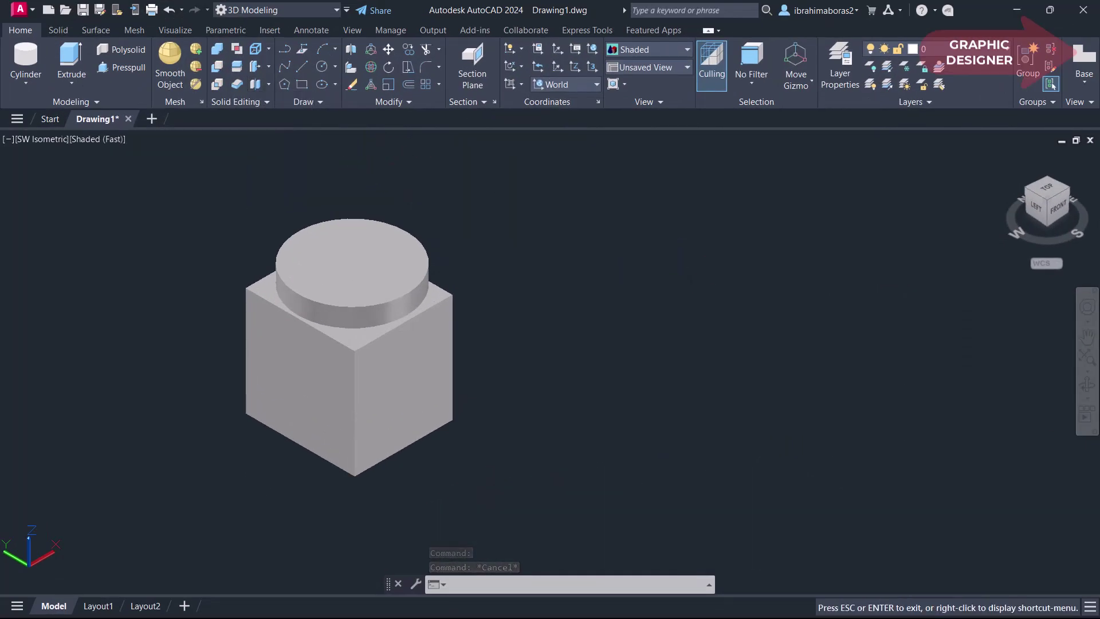
middle_click_drag(685, 303, 437, 302)
left_click_drag(437, 302, 347, 309)
key("Escape")
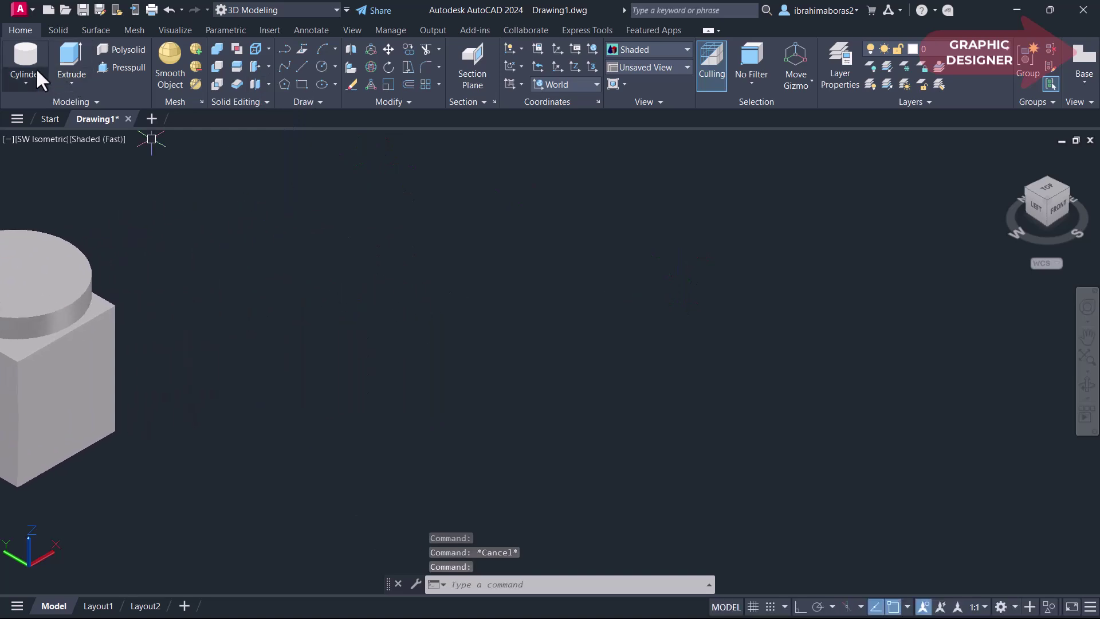
left_click(32, 56)
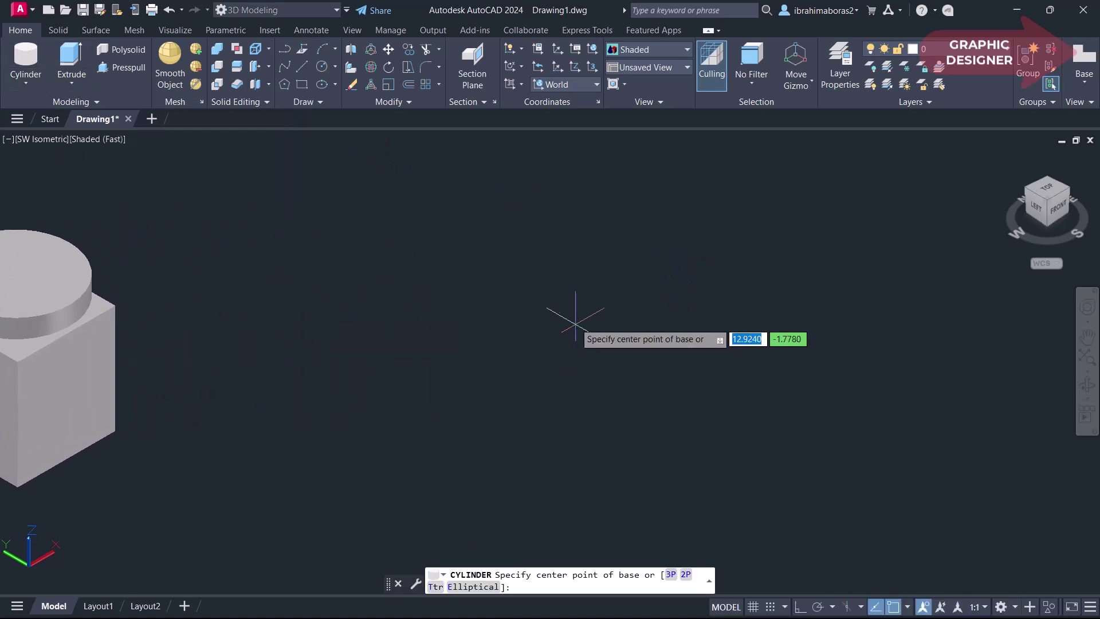
left_click(548, 340)
left_click(629, 339)
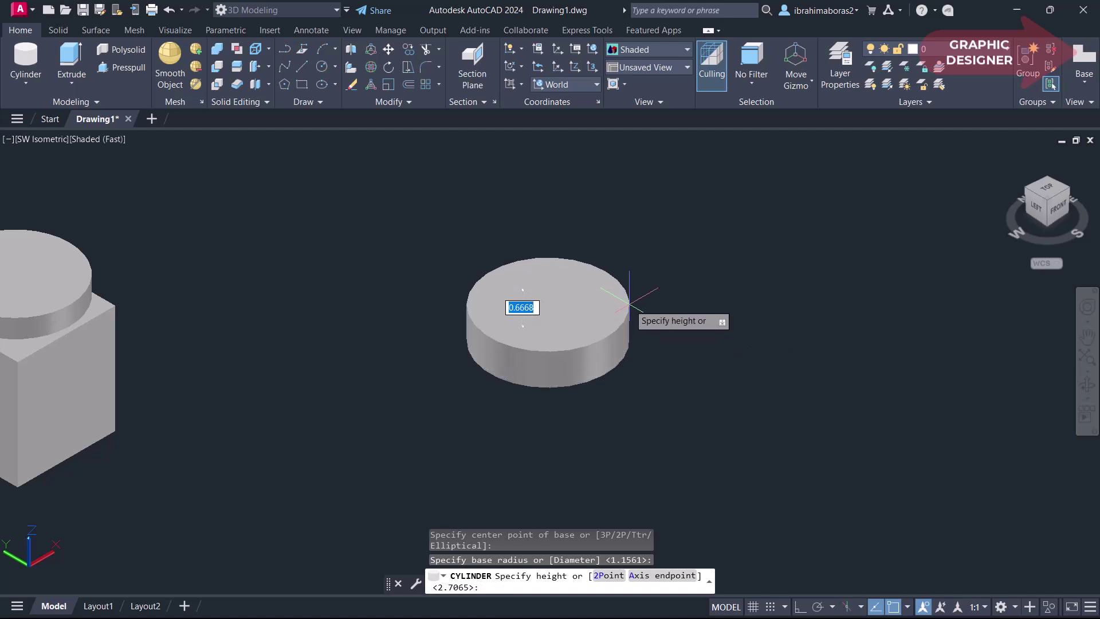
left_click(629, 304)
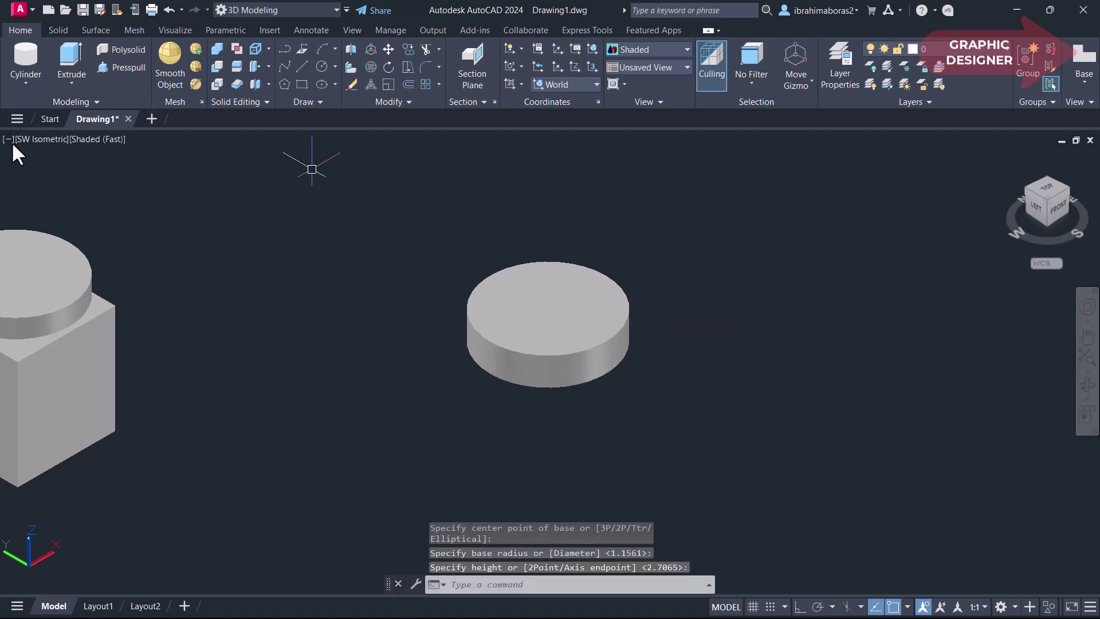
left_click(100, 138)
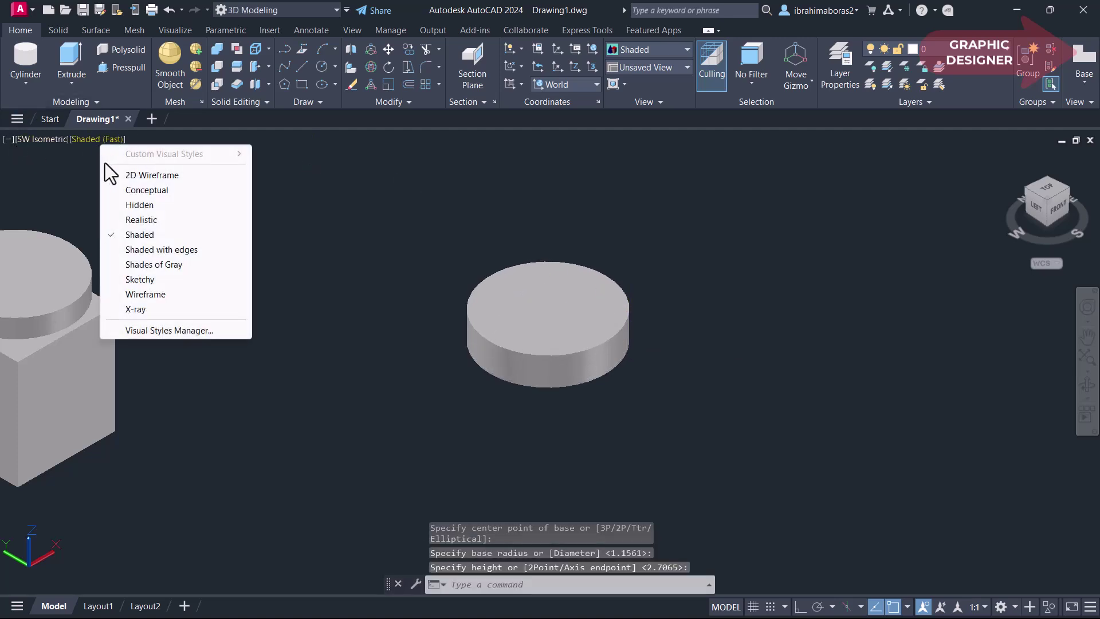
In 2D Wireframe, extrude the new cylinder's top face 0.3 with a 30° taper.
left_click(142, 173)
scroll(625, 270, "up", 2)
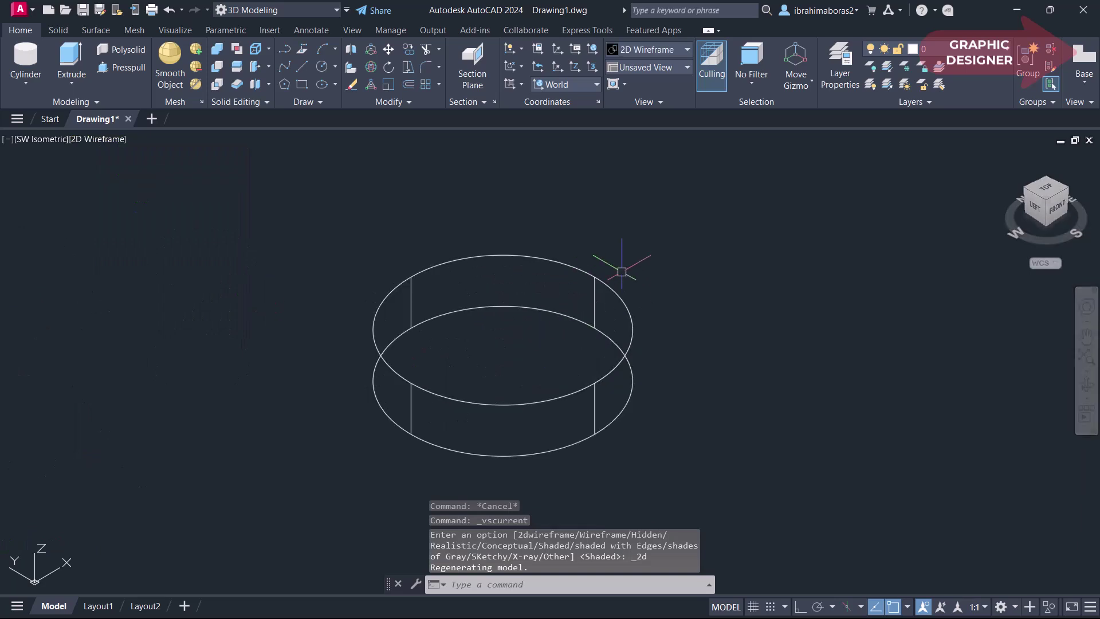
left_click(257, 65)
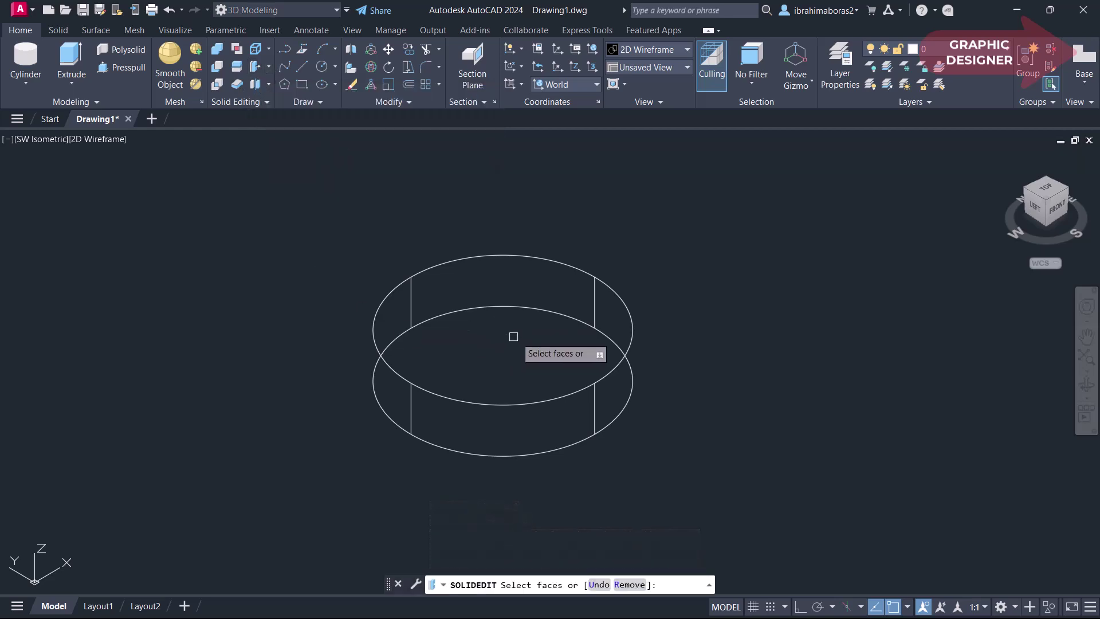
left_click(522, 342)
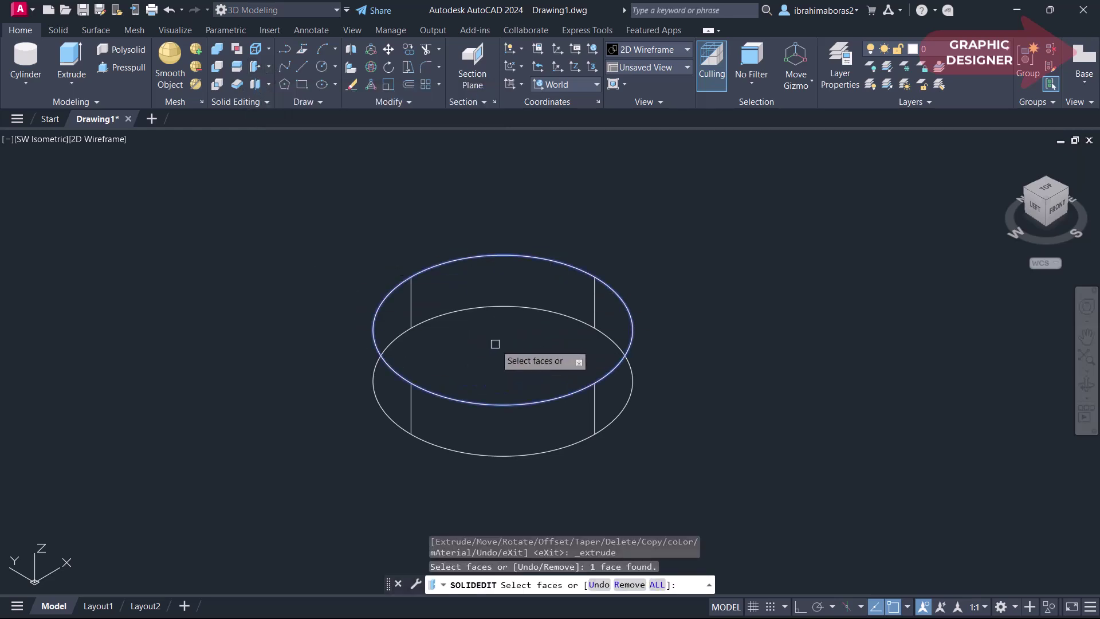
right_click(495, 344)
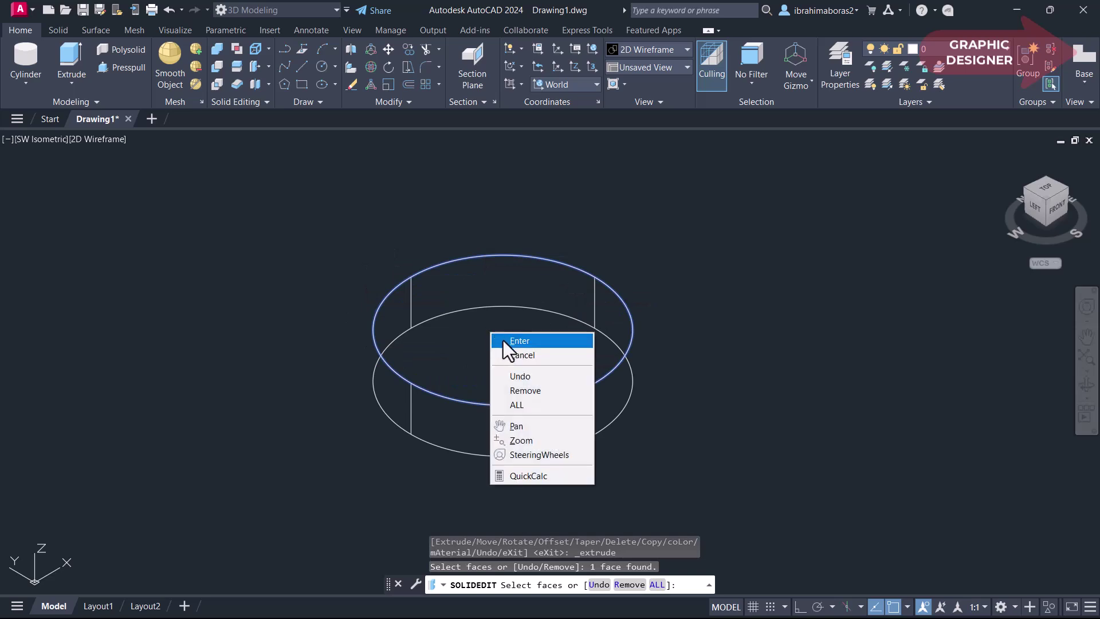
left_click(508, 349)
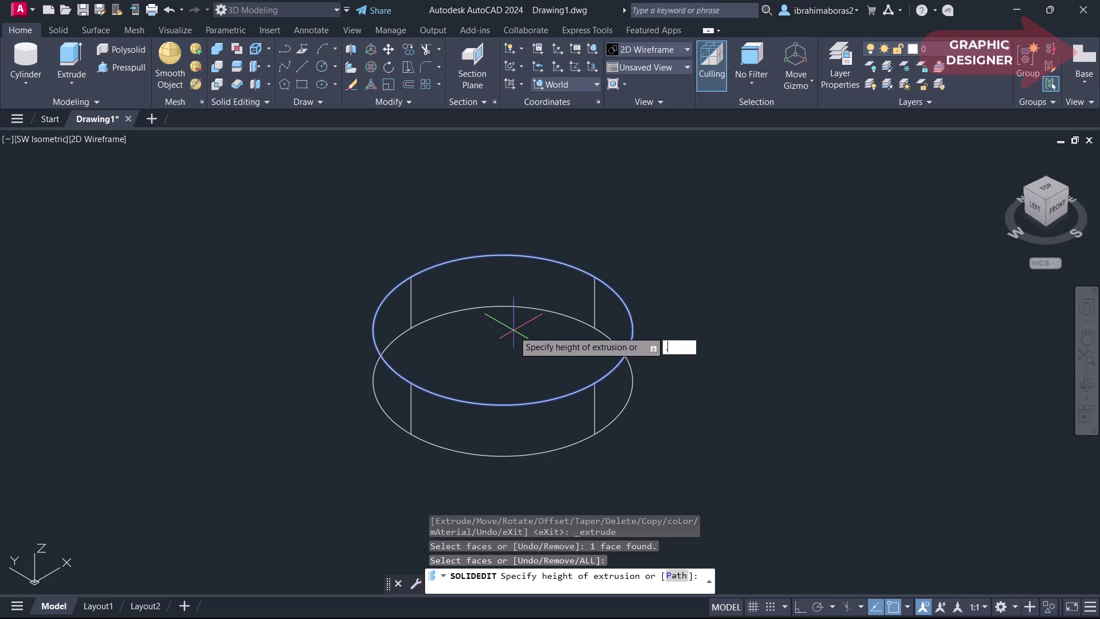
type(".3")
key("Return")
type("30")
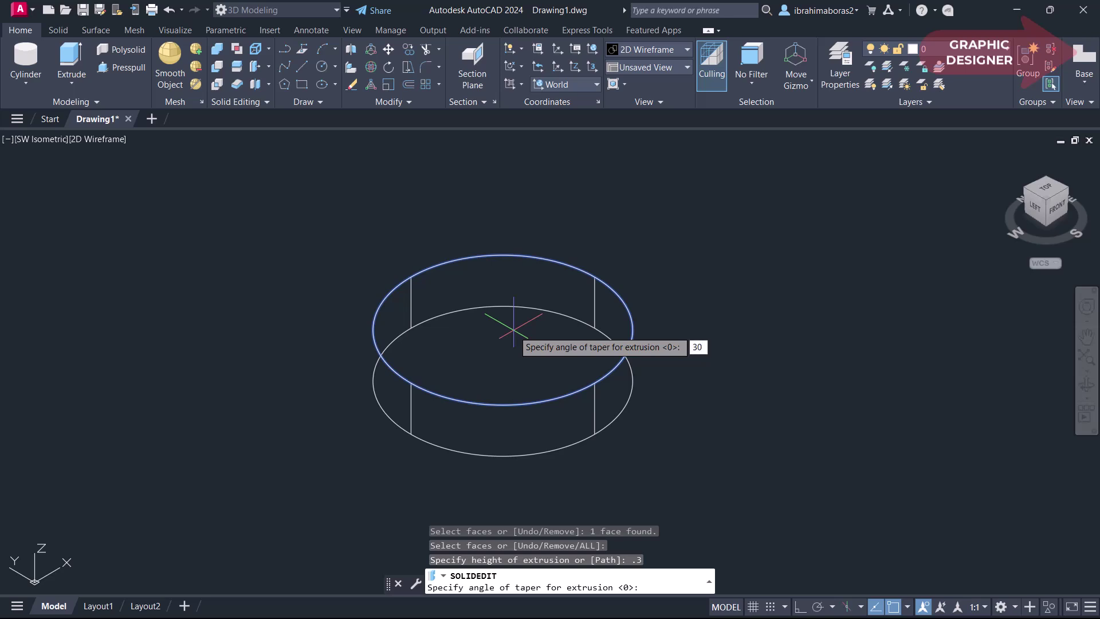
key("Return")
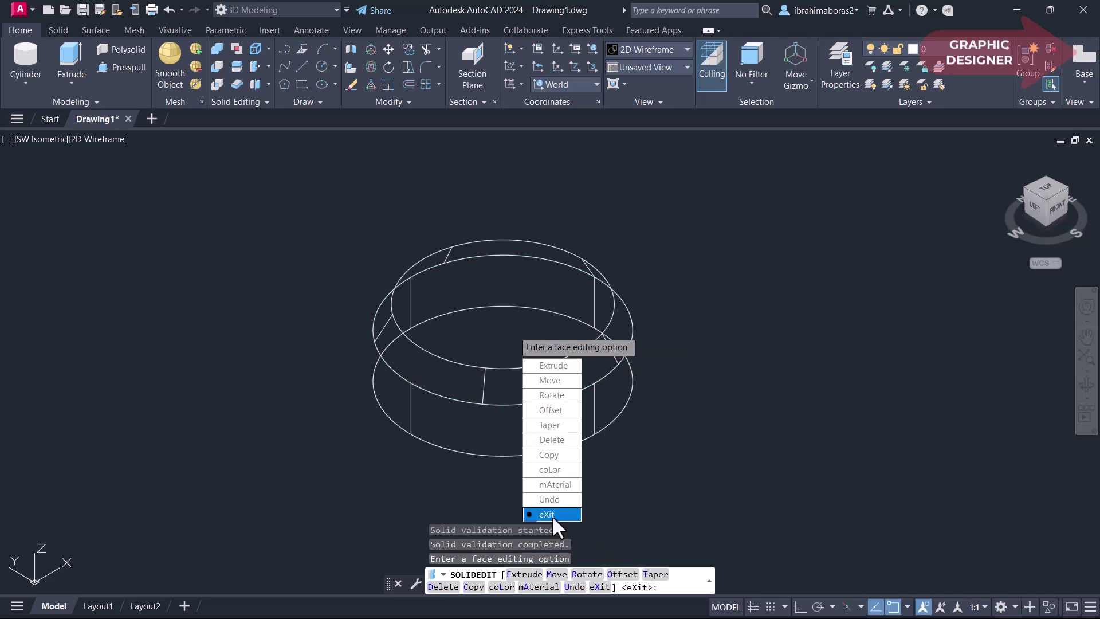
key("Escape")
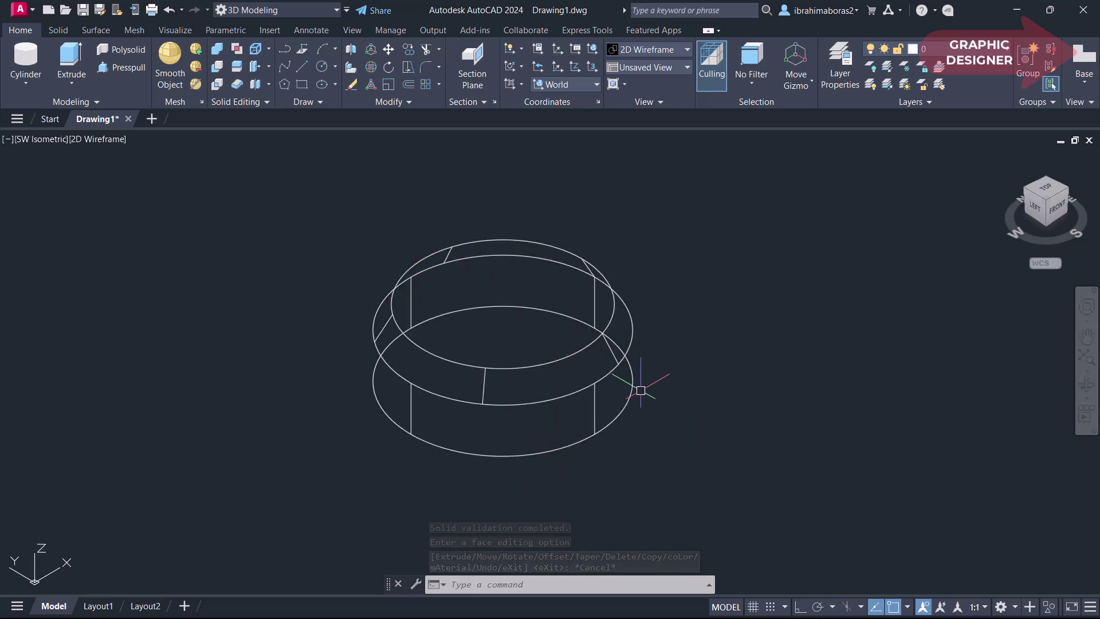
Orbit around the tapered-top cylinder to inspect its sloped band from higher angles.
mouse_move(641, 390)
middle_mouse_down("shift")
mouse_move(565, 397)
mouse_move(583, 399)
mouse_move(572, 384)
mouse_move(643, 422)
mouse_move(633, 412)
mouse_move(547, 415)
middle_mouse_up("shift")
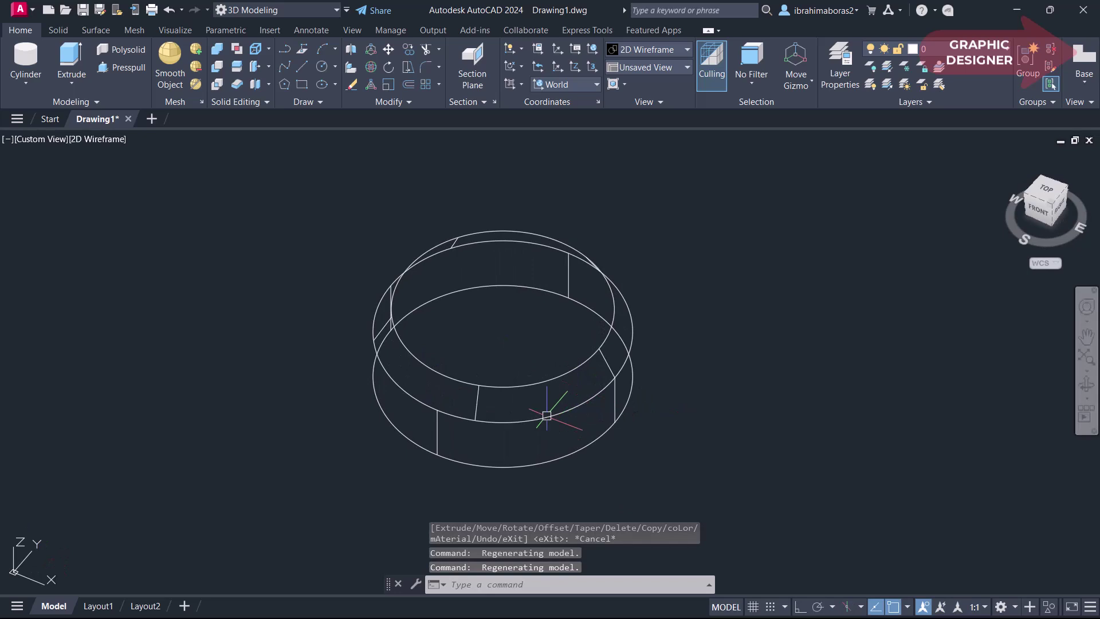
mouse_move(705, 393)
middle_mouse_down("shift")
mouse_move(714, 359)
mouse_move(759, 361)
mouse_move(651, 370)
middle_mouse_up("shift")
mouse_move(605, 400)
middle_mouse_down("shift")
mouse_move(608, 434)
mouse_move(602, 366)
middle_mouse_up("shift")
left_click(598, 367)
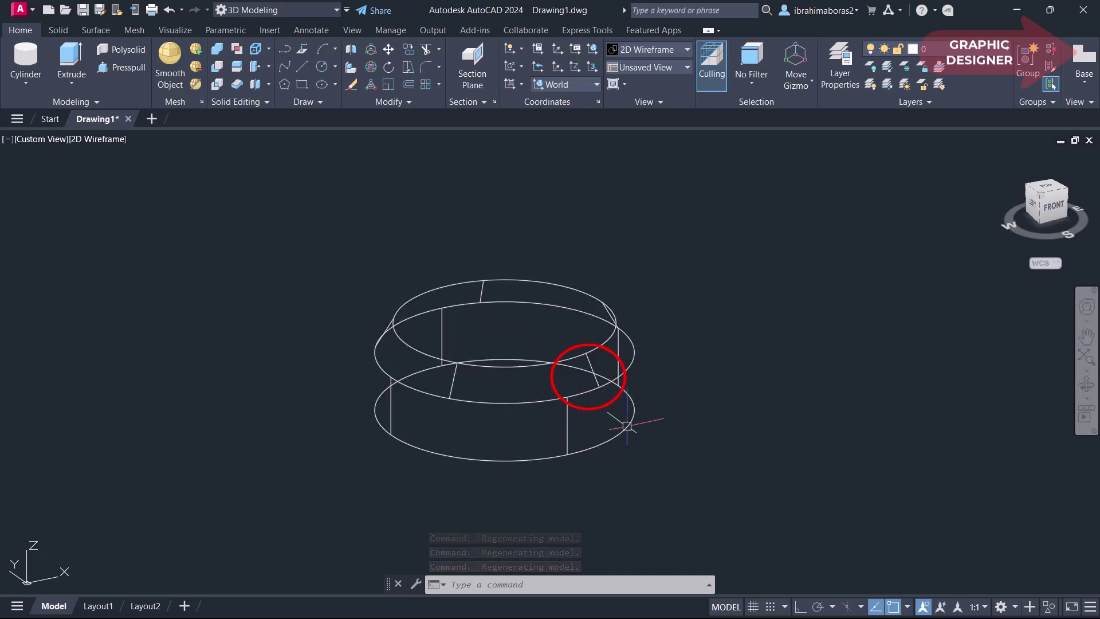
mouse_move(630, 423)
middle_mouse_down("shift")
mouse_move(621, 430)
mouse_move(633, 368)
middle_mouse_up("shift")
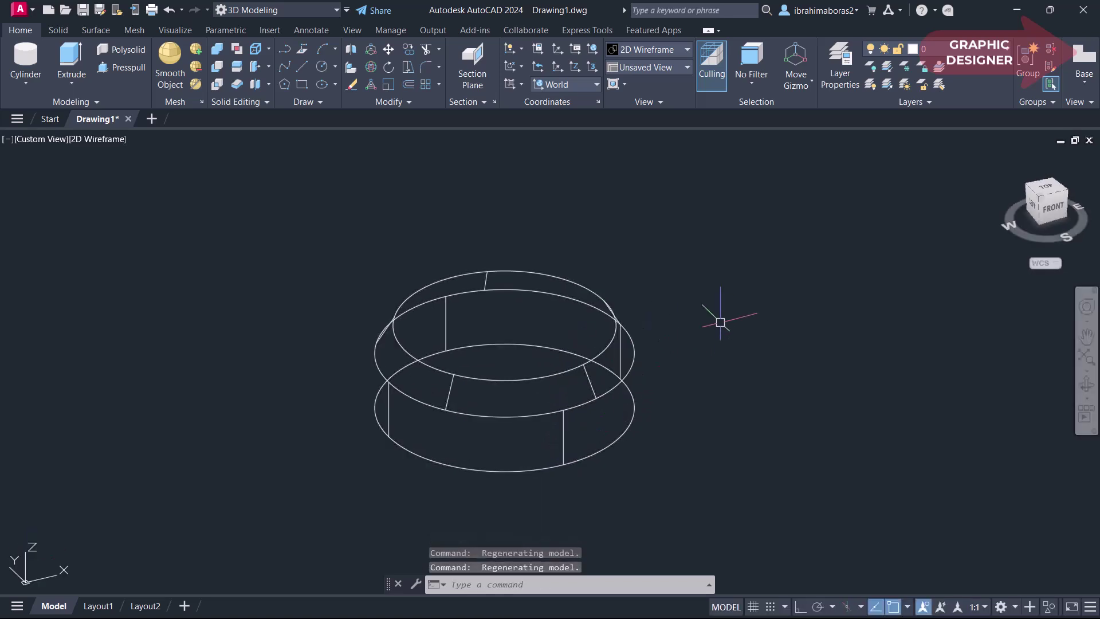
left_click(267, 84)
left_click(267, 139)
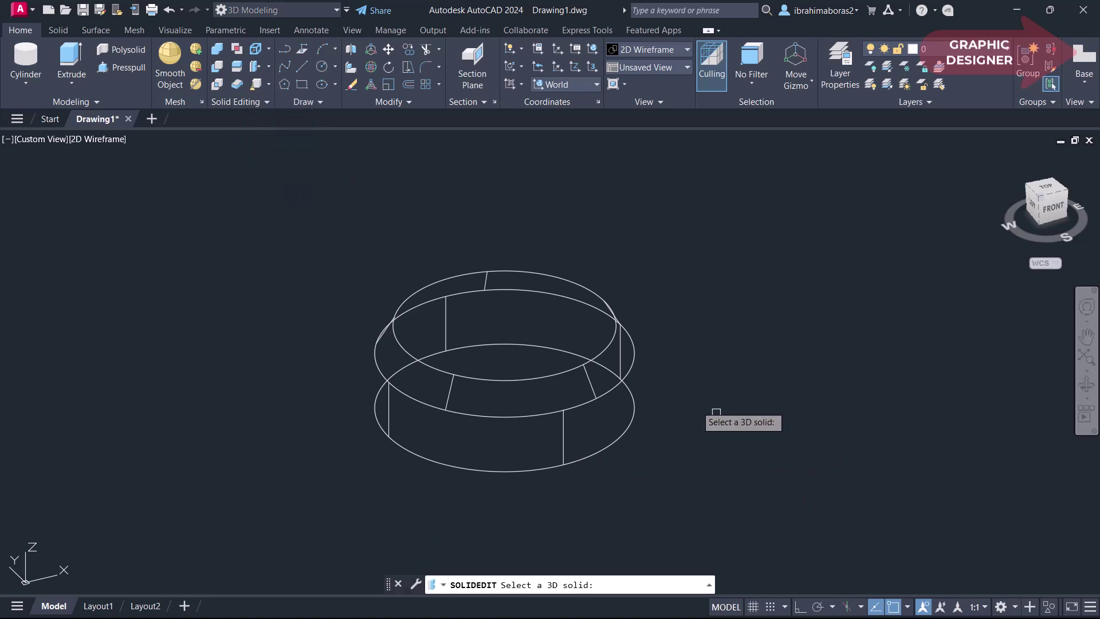
left_click(611, 385)
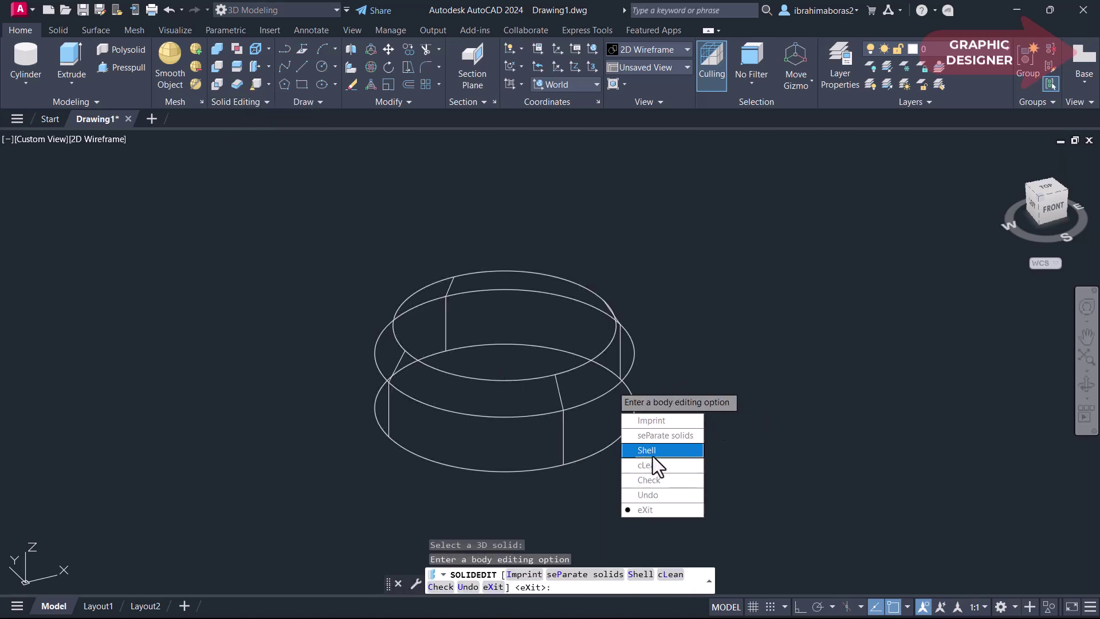
key("Escape")
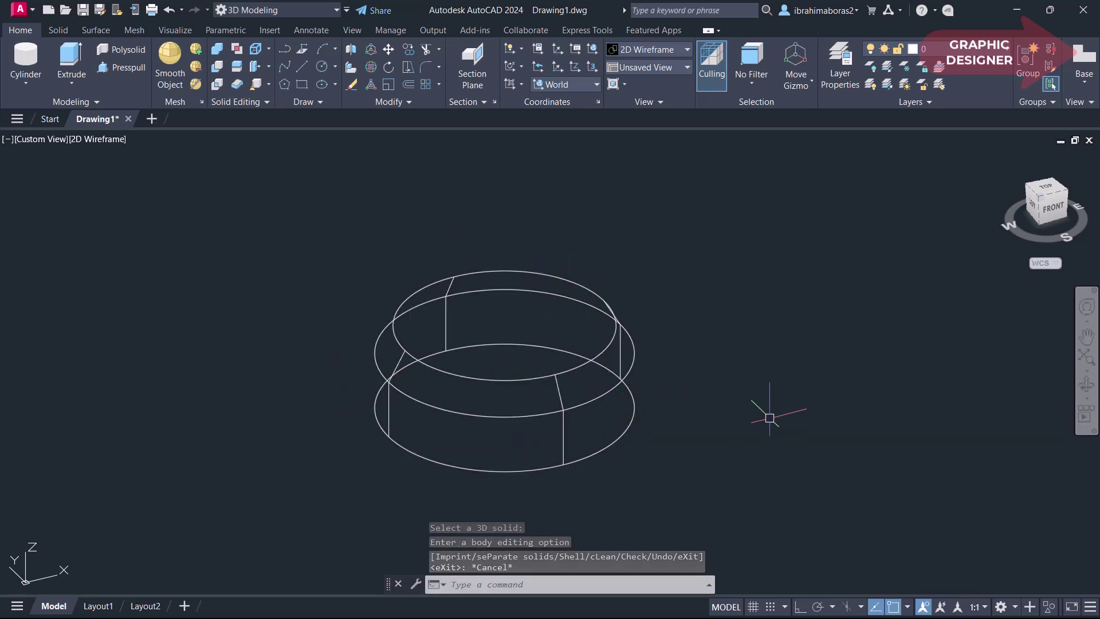
mouse_move(691, 432)
middle_mouse_down("shift")
mouse_move(503, 445)
mouse_move(587, 449)
mouse_move(695, 428)
mouse_move(766, 442)
mouse_move(491, 196)
middle_mouse_up("shift")
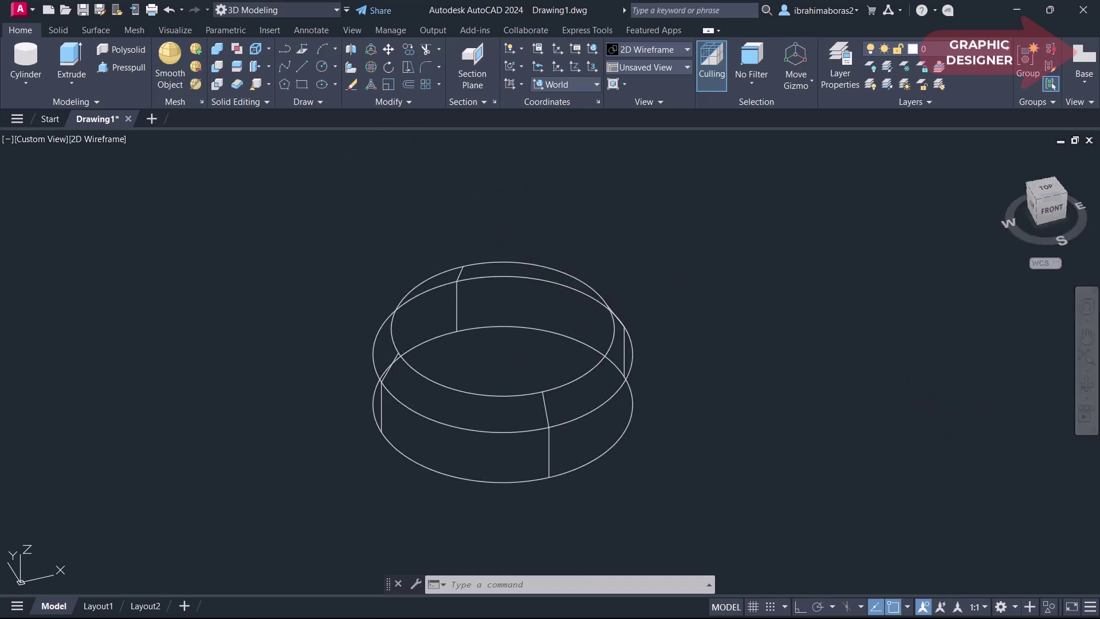
Shell the grey box in Drawing2, removing its front face so it stays open.
mouse_move(916, 405)
middle_mouse_down()
mouse_move(631, 404)
mouse_move(456, 442)
middle_mouse_up()
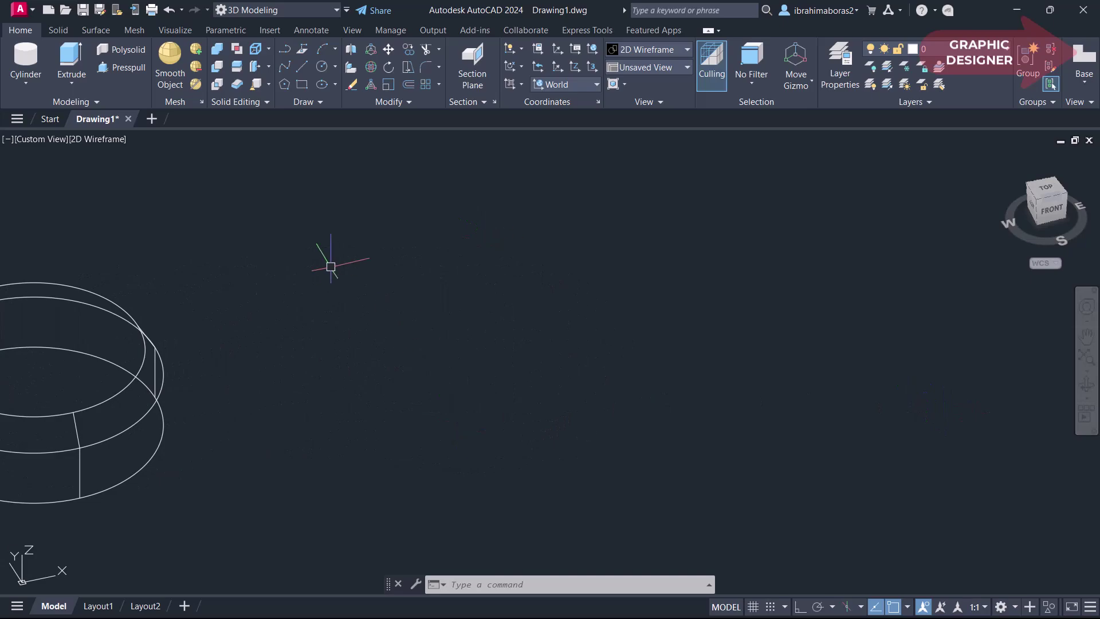
left_click(267, 80)
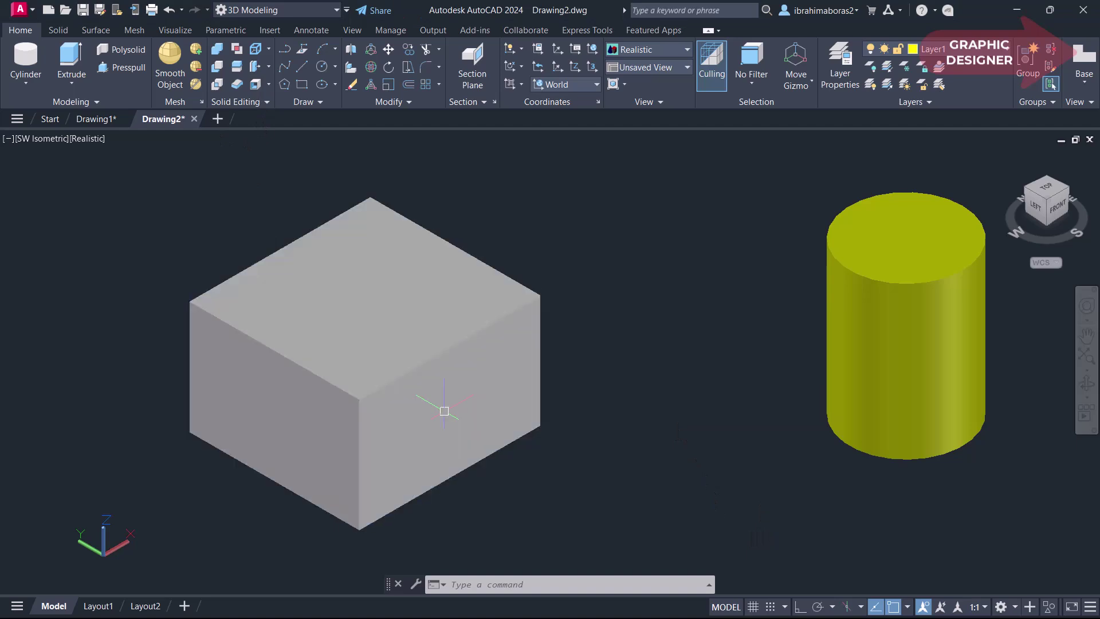
left_click(254, 83)
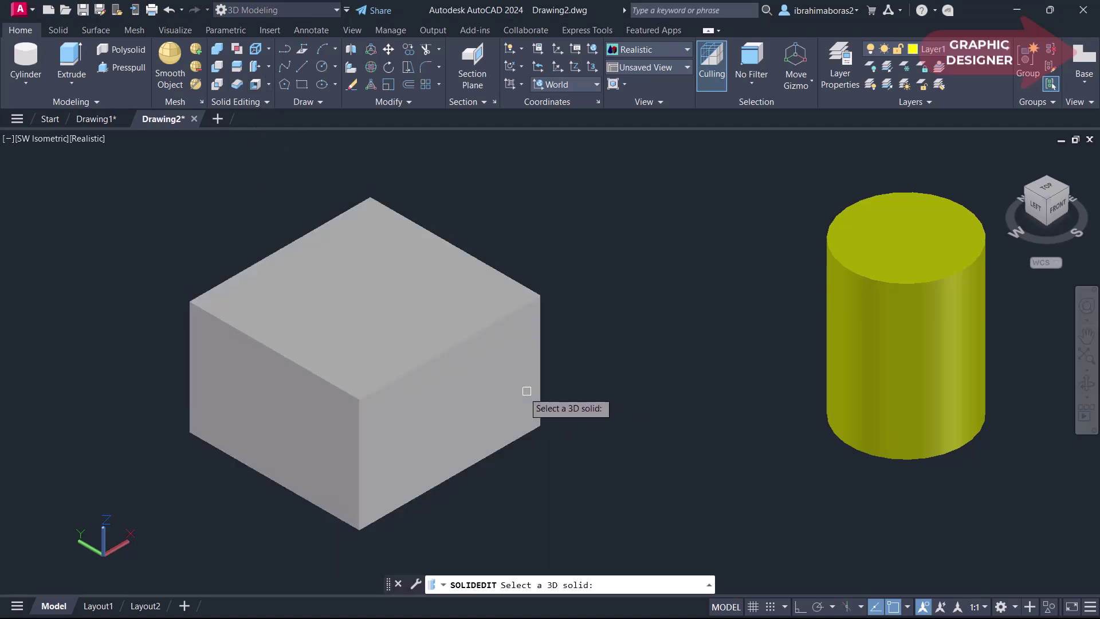
mouse_move(389, 429)
middle_mouse_down("shift")
mouse_move(401, 400)
mouse_move(451, 388)
mouse_move(383, 391)
middle_mouse_up("shift")
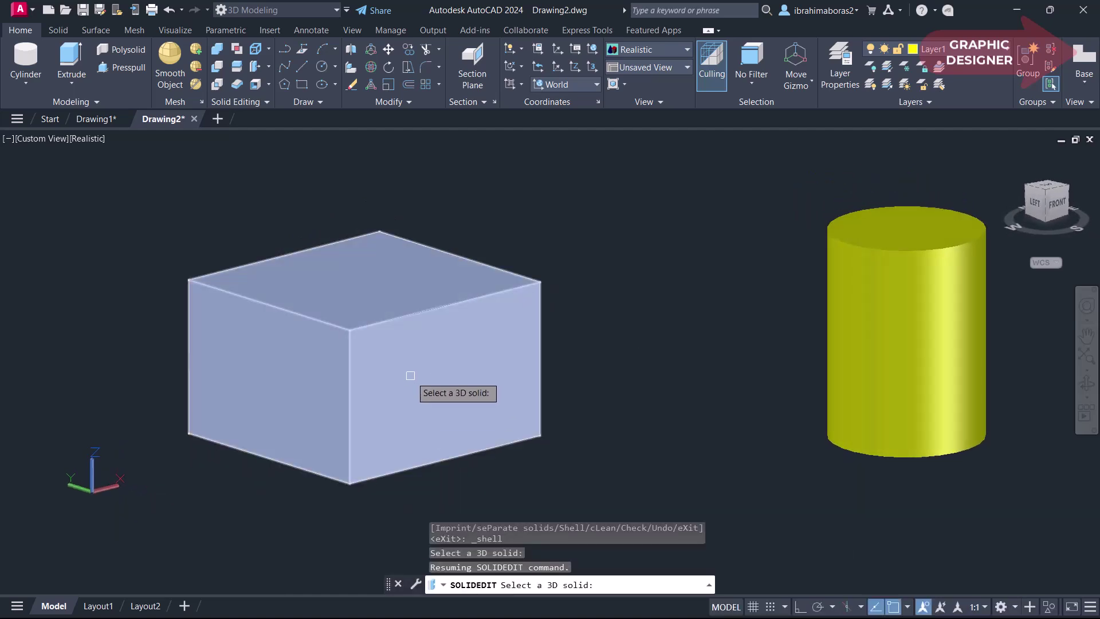
left_click(410, 375)
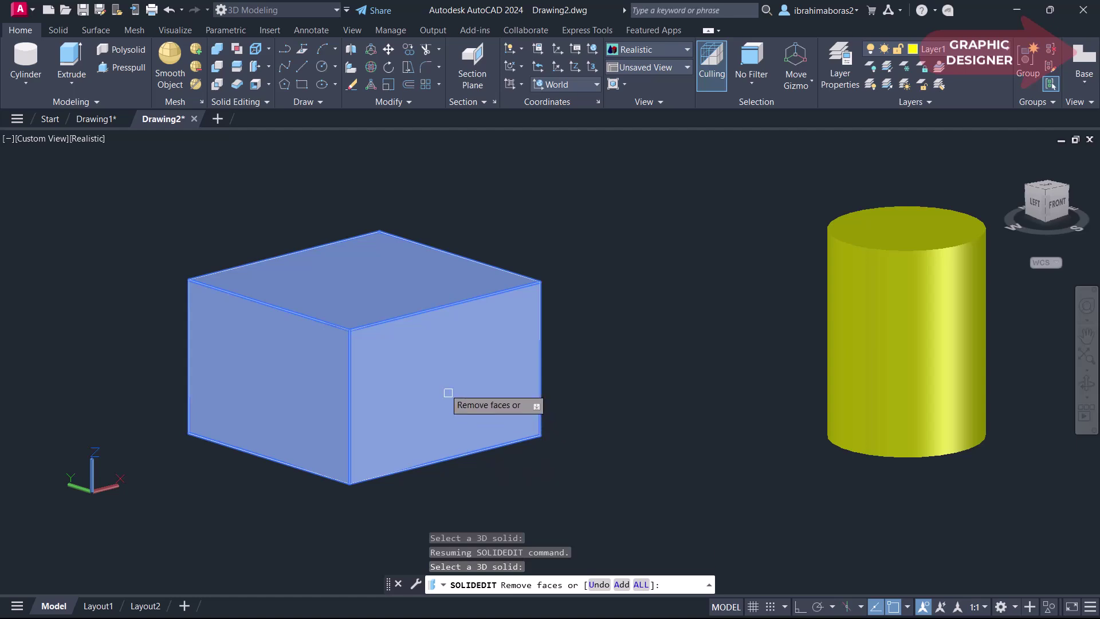
left_click(420, 361)
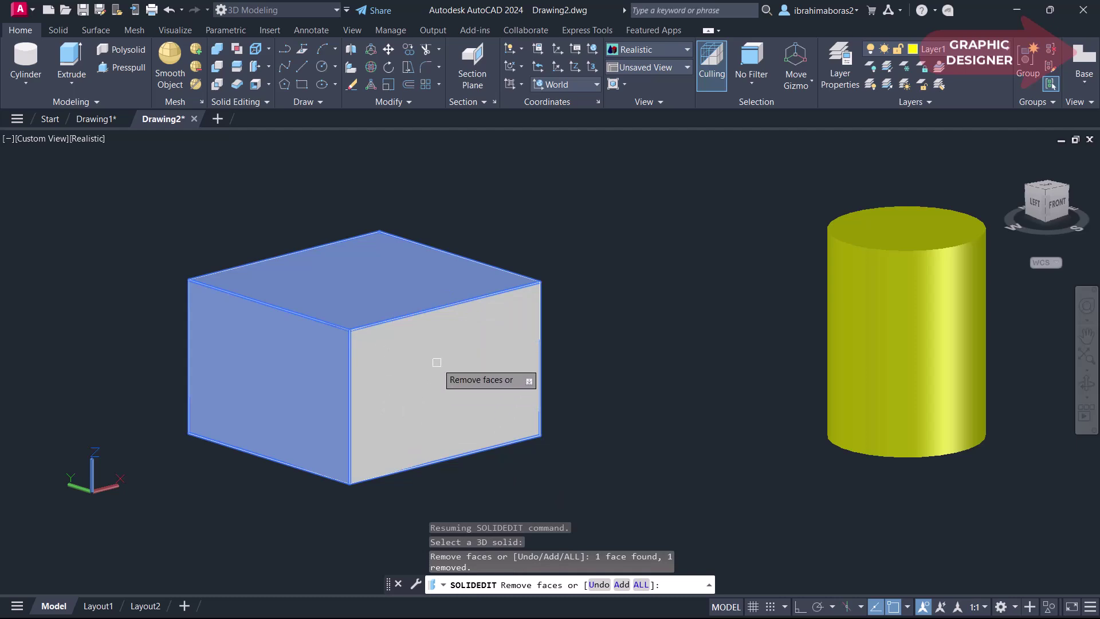
right_click(494, 355)
left_click(520, 364)
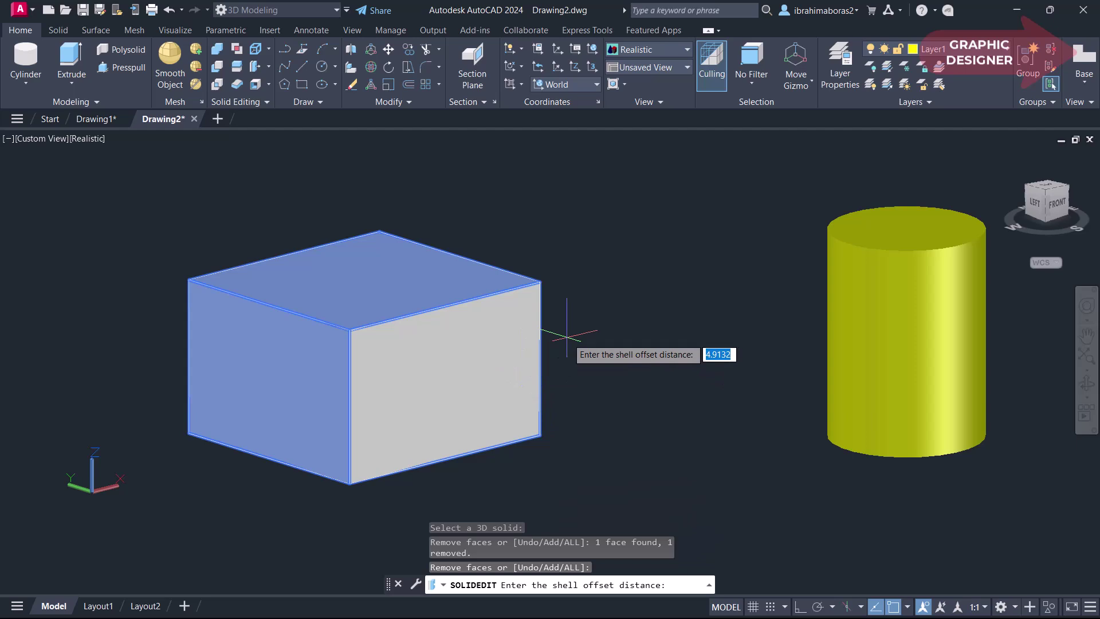
key("Return")
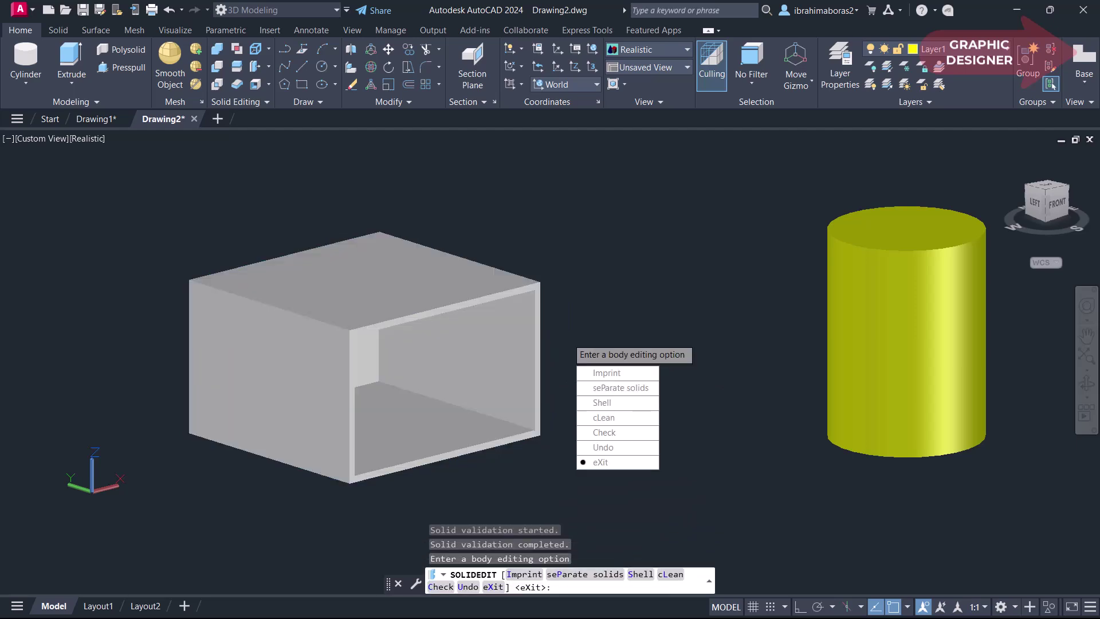
key("Escape")
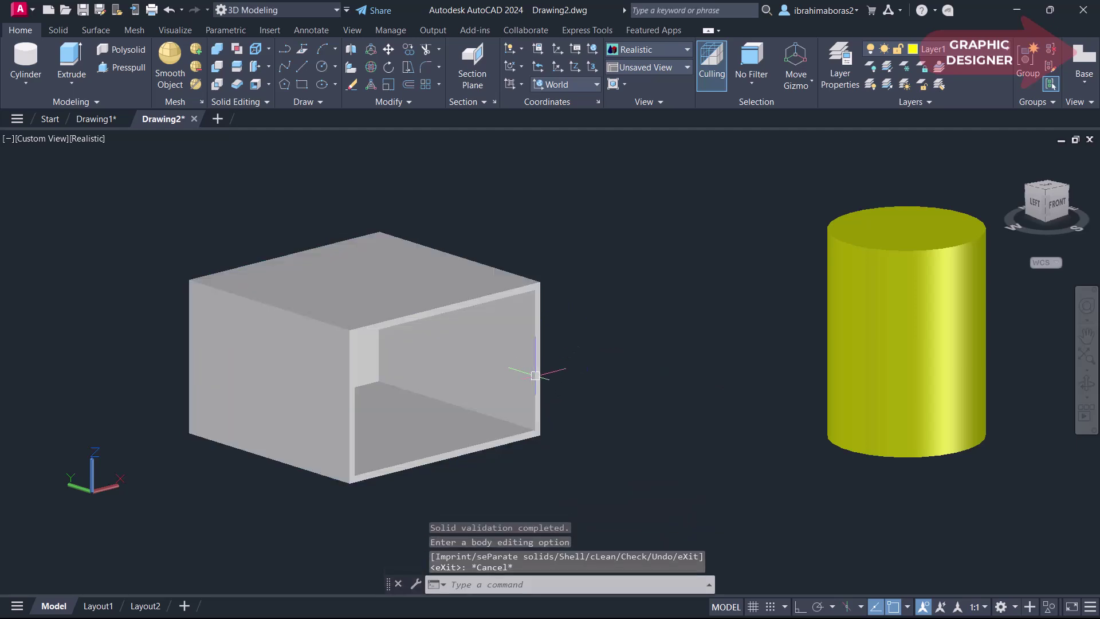
mouse_move(531, 377)
middle_mouse_down("shift")
mouse_move(481, 376)
mouse_move(459, 361)
mouse_move(501, 334)
mouse_move(572, 348)
mouse_move(472, 355)
mouse_move(542, 363)
mouse_move(516, 369)
middle_mouse_up("shift")
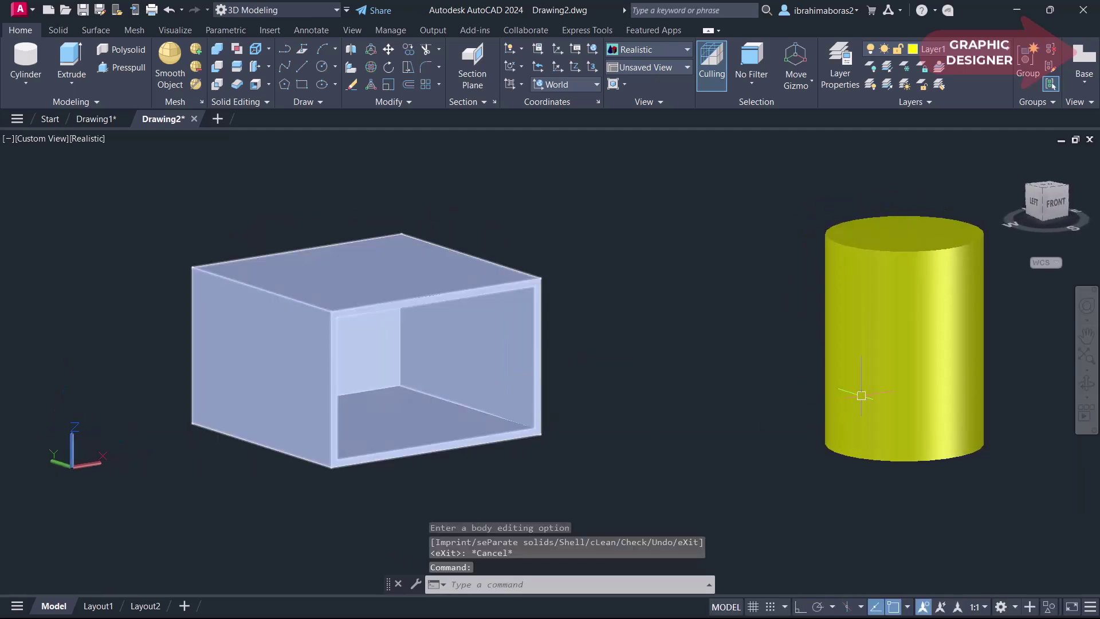
Start a shell on the yellow cylinder, removing its top and bottom faces.
mouse_move(872, 397)
middle_mouse_down()
mouse_move(783, 395)
mouse_move(773, 411)
middle_mouse_up()
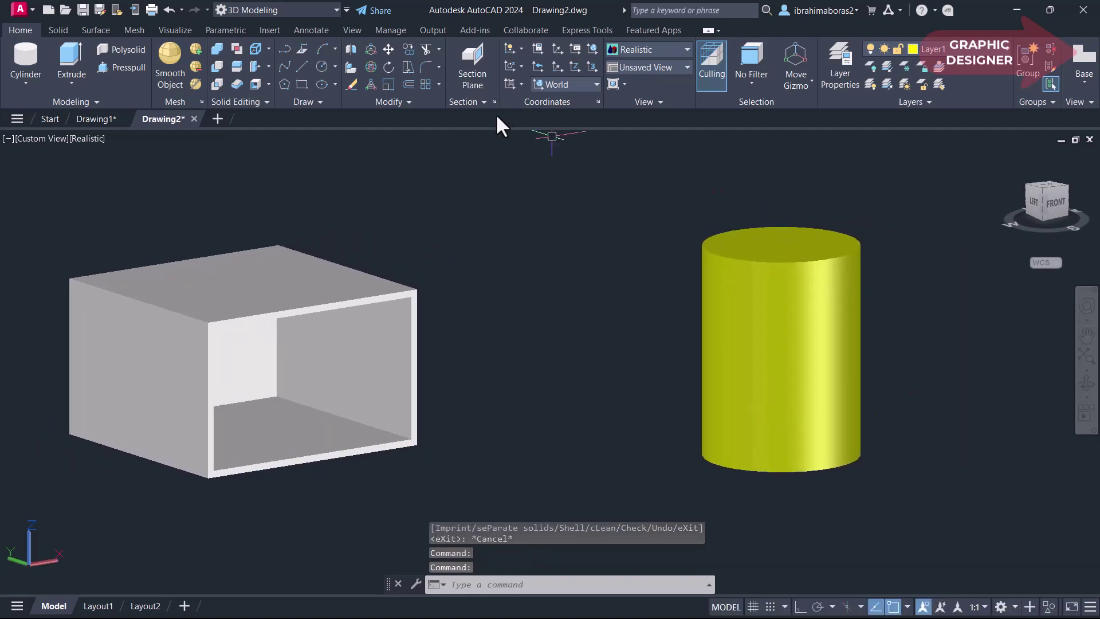
left_click(253, 83)
left_click(801, 342)
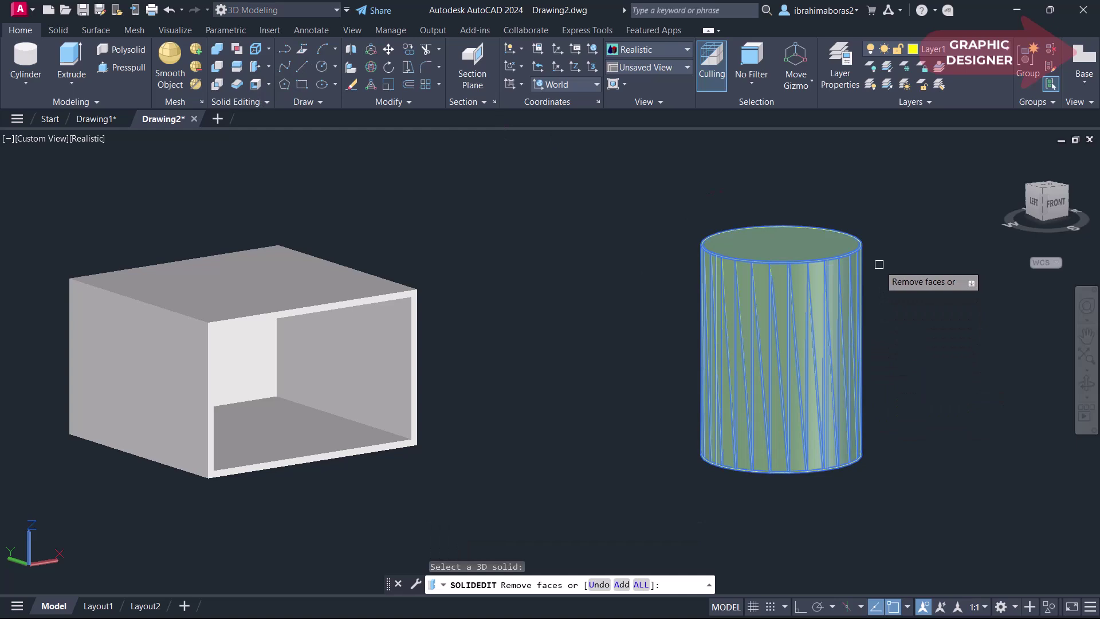
left_click(778, 245)
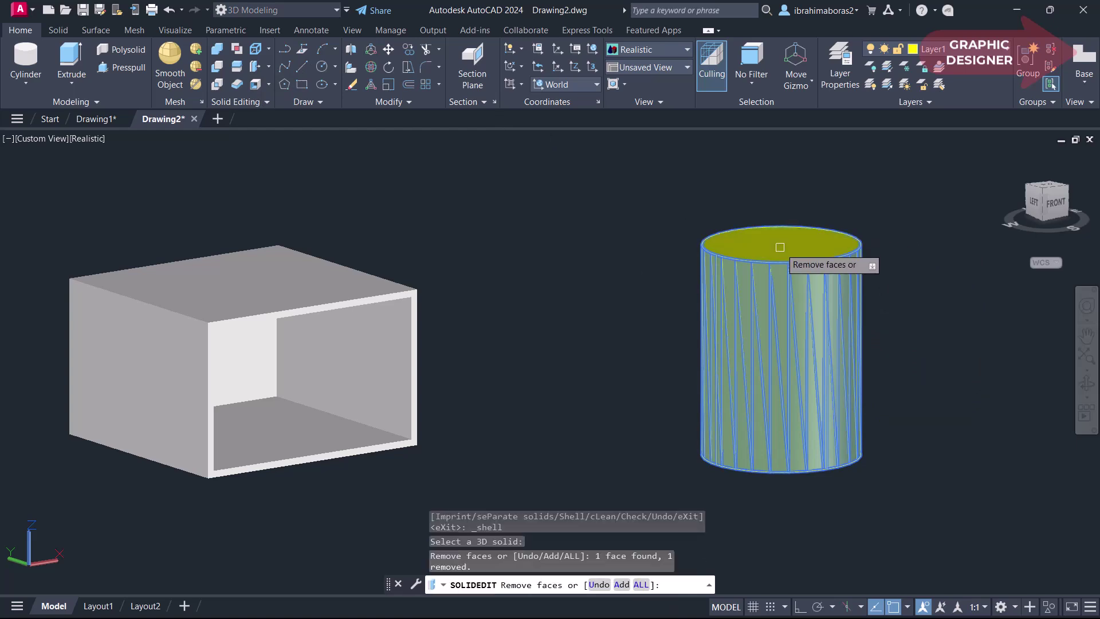
middle_click_drag(776, 404, 775, 258, "shift")
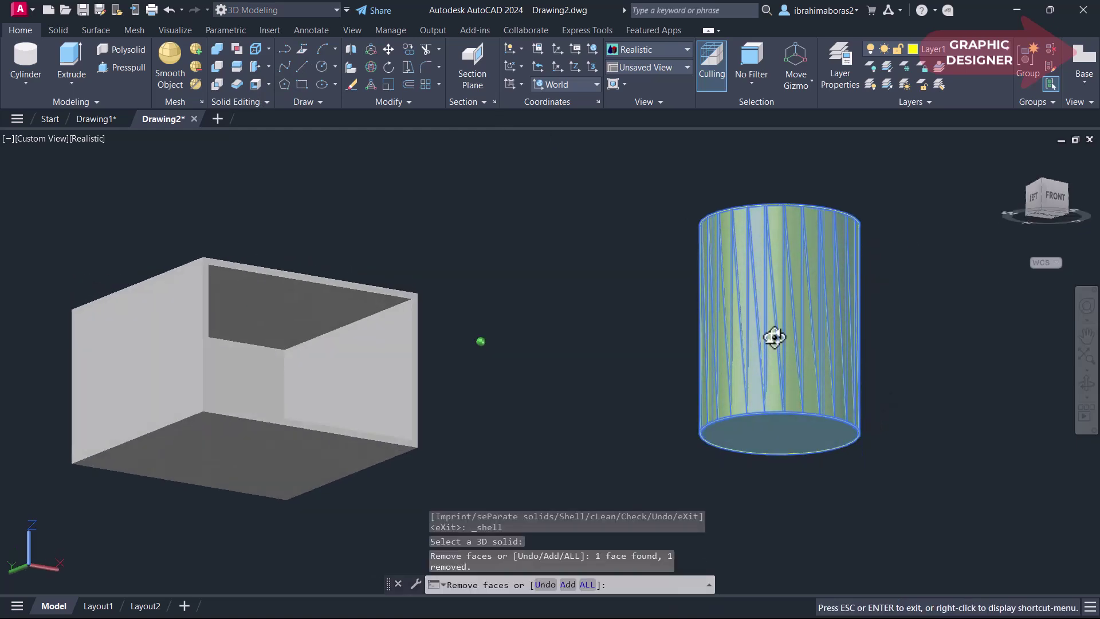
left_click(789, 319)
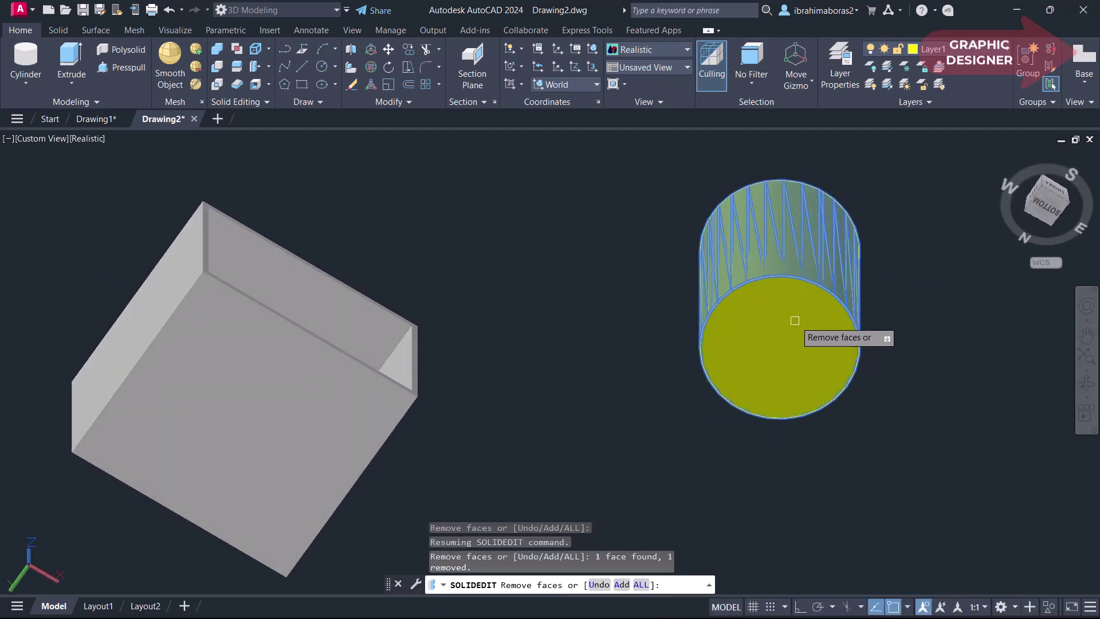
right_click(794, 319)
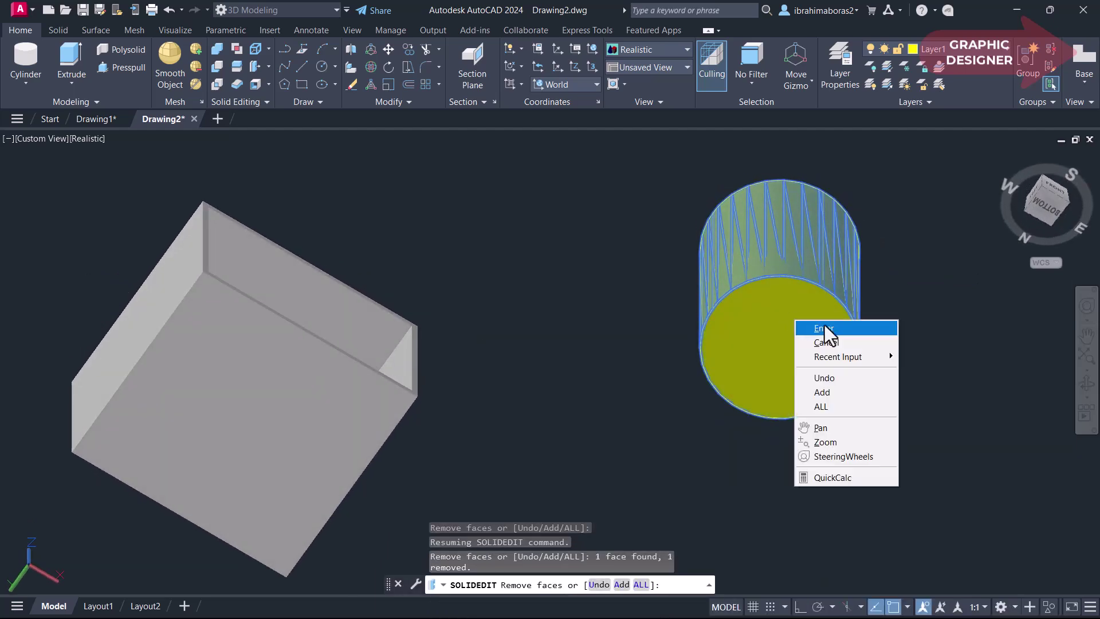
left_click(824, 324)
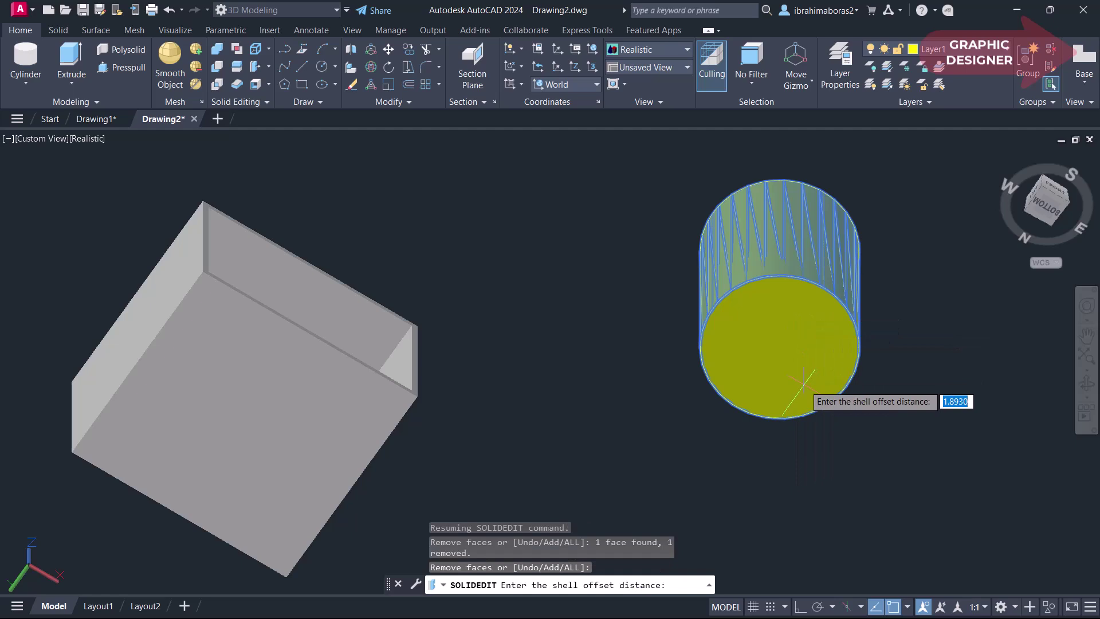
Apply a 0.3 wall thickness to make the cylinder an open-ended tube.
key("Return")
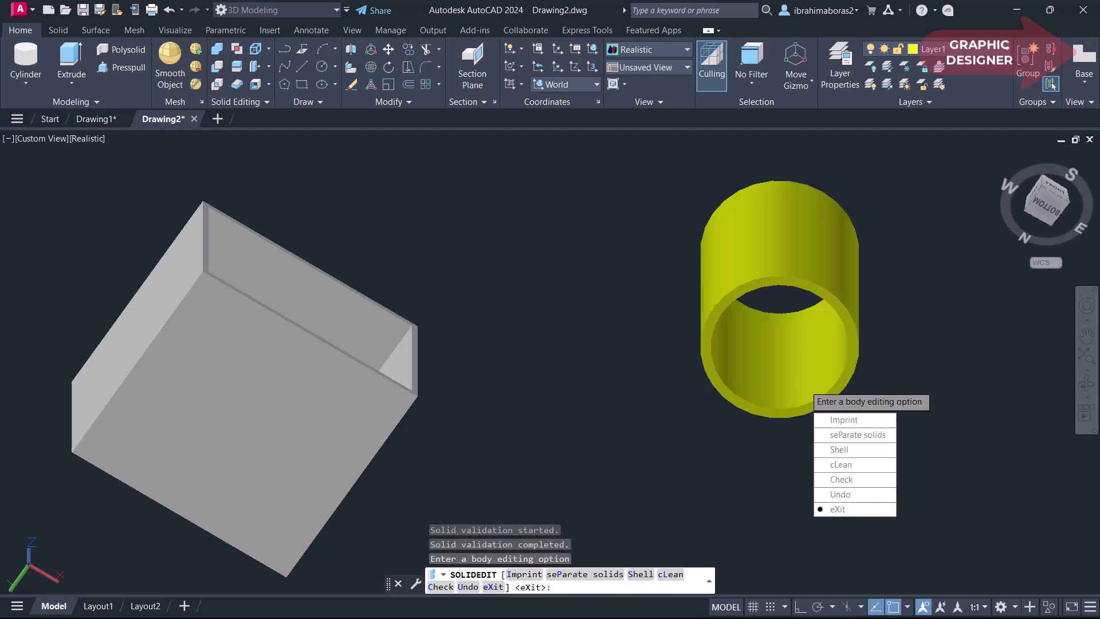
scroll(792, 339, "down", 3)
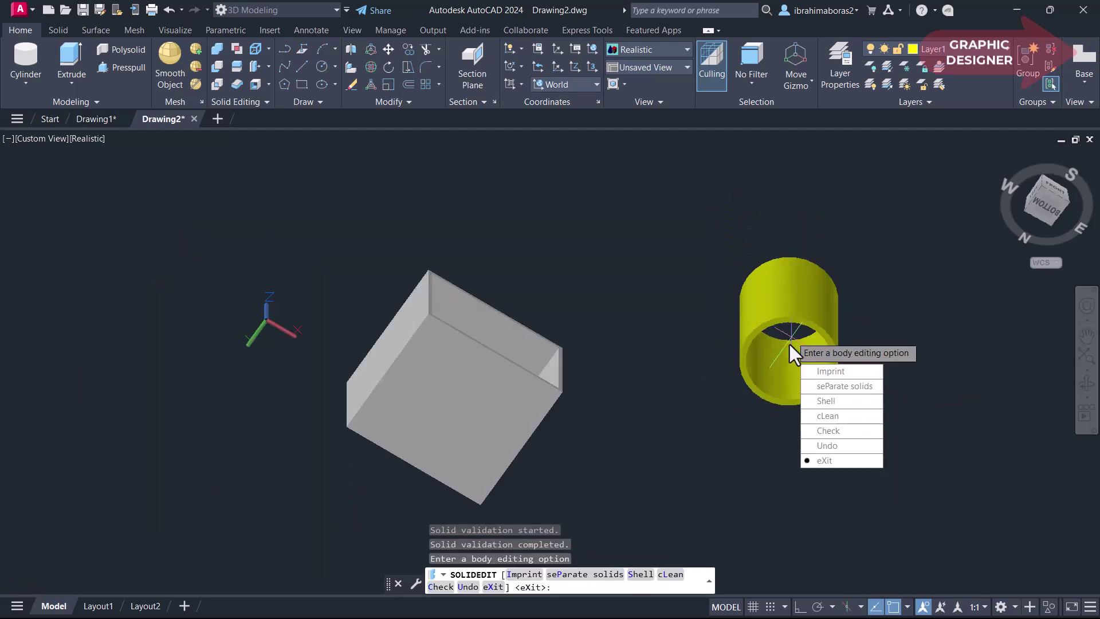
scroll(785, 347, "up", 2)
key("Escape")
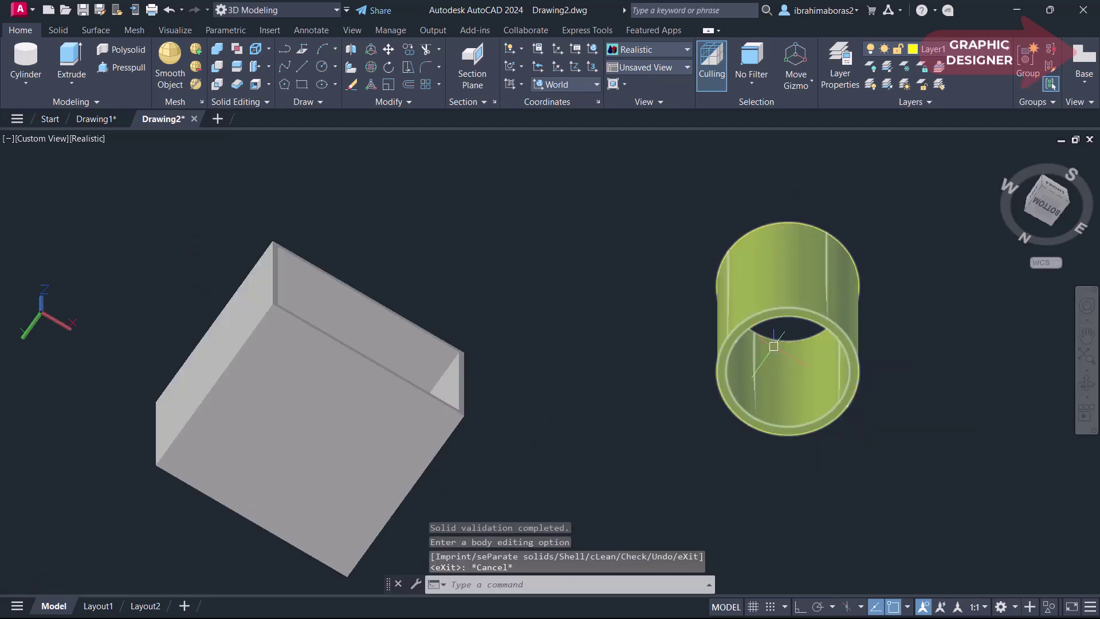
mouse_move(775, 361)
middle_mouse_down("shift")
mouse_move(768, 493)
mouse_move(840, 388)
mouse_move(808, 360)
mouse_move(822, 459)
mouse_move(756, 462)
mouse_move(754, 516)
mouse_move(744, 514)
middle_mouse_up("shift")
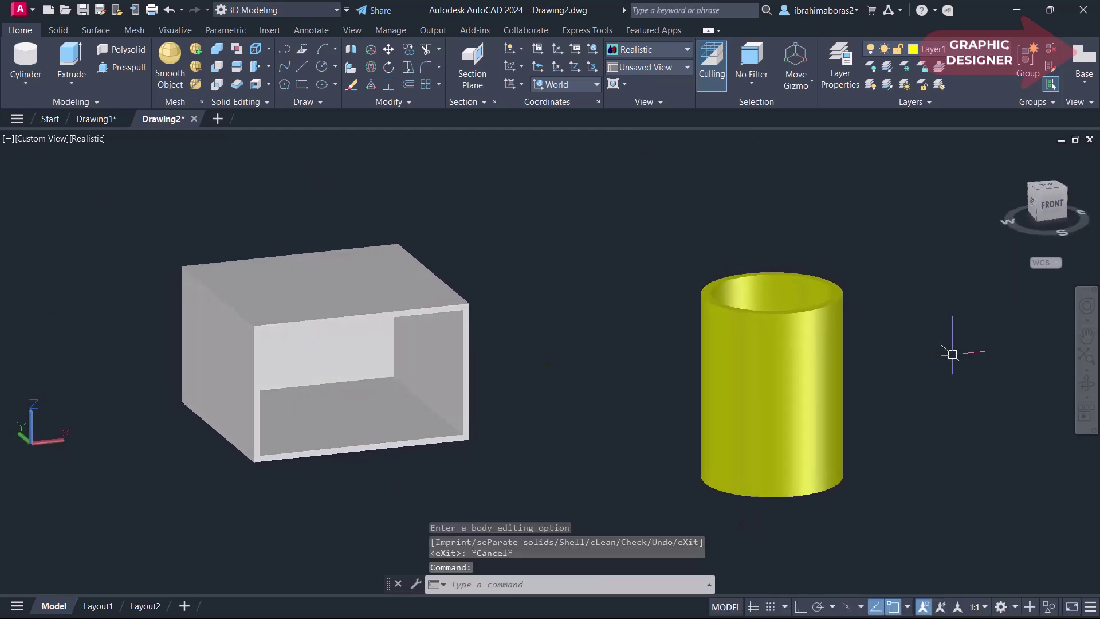